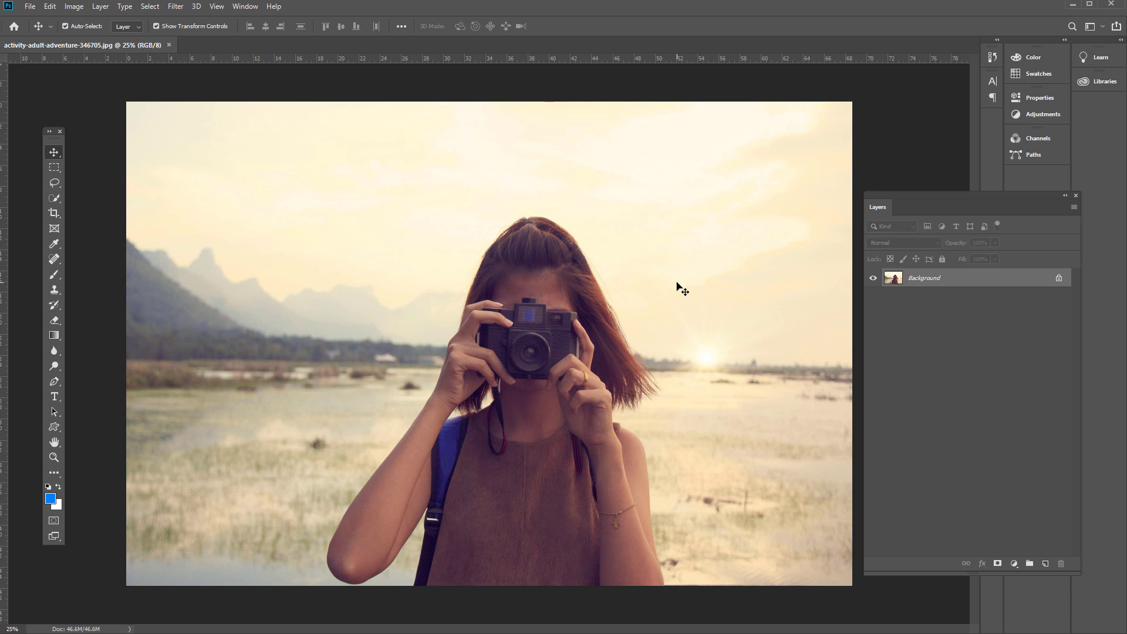
- Duplicate the Background layer and keep the copy as the active layer
key("ctrl+j")
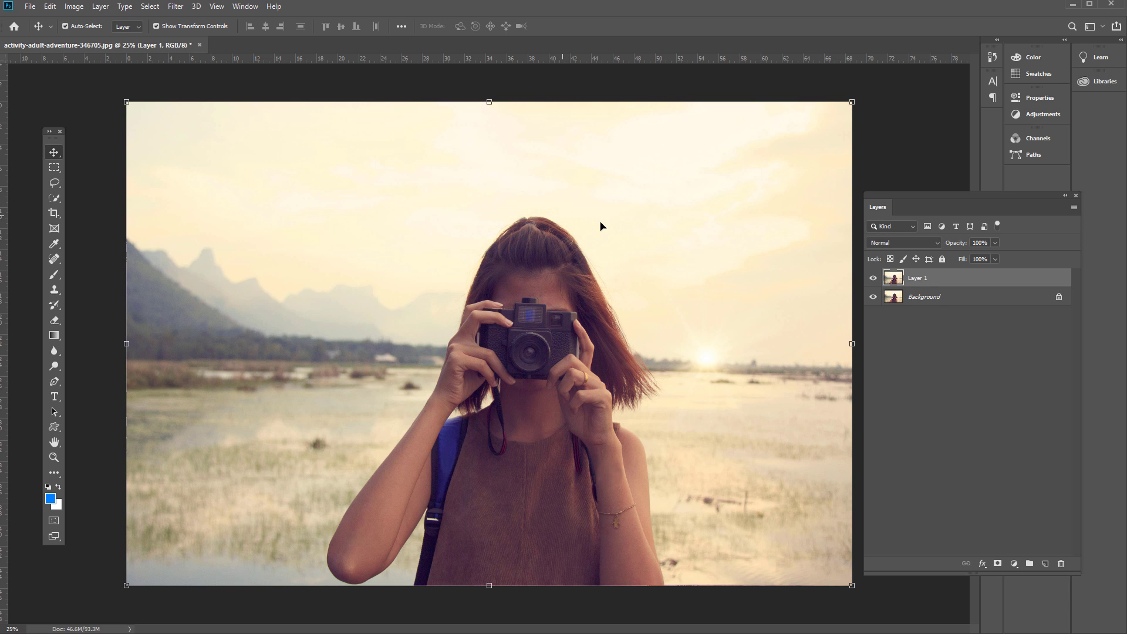
left_click(935, 298)
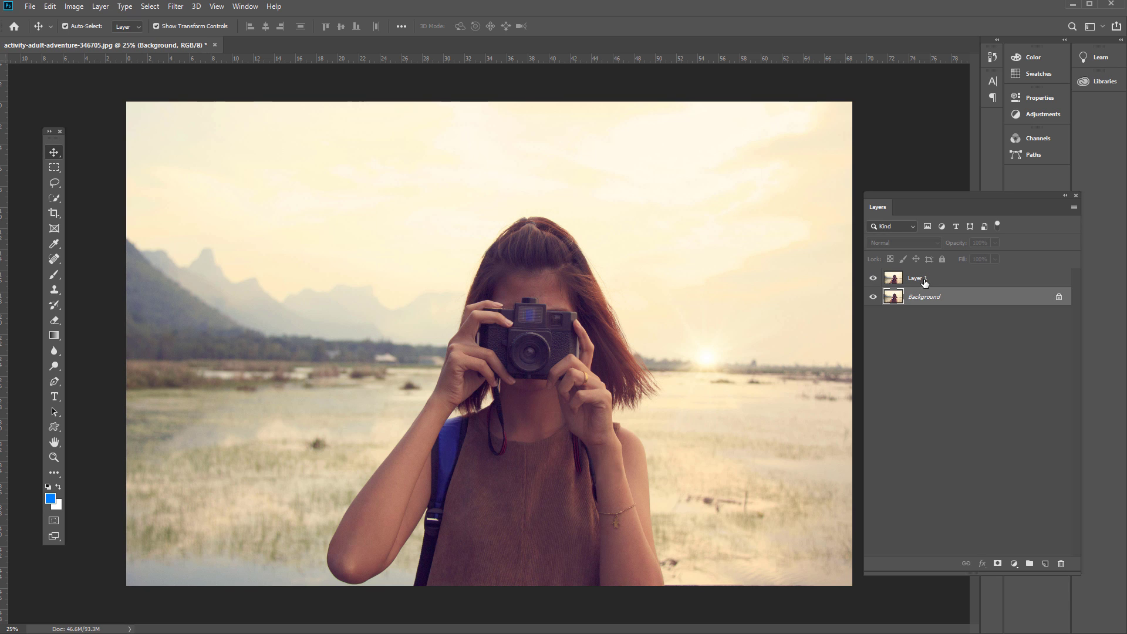
left_click(923, 279)
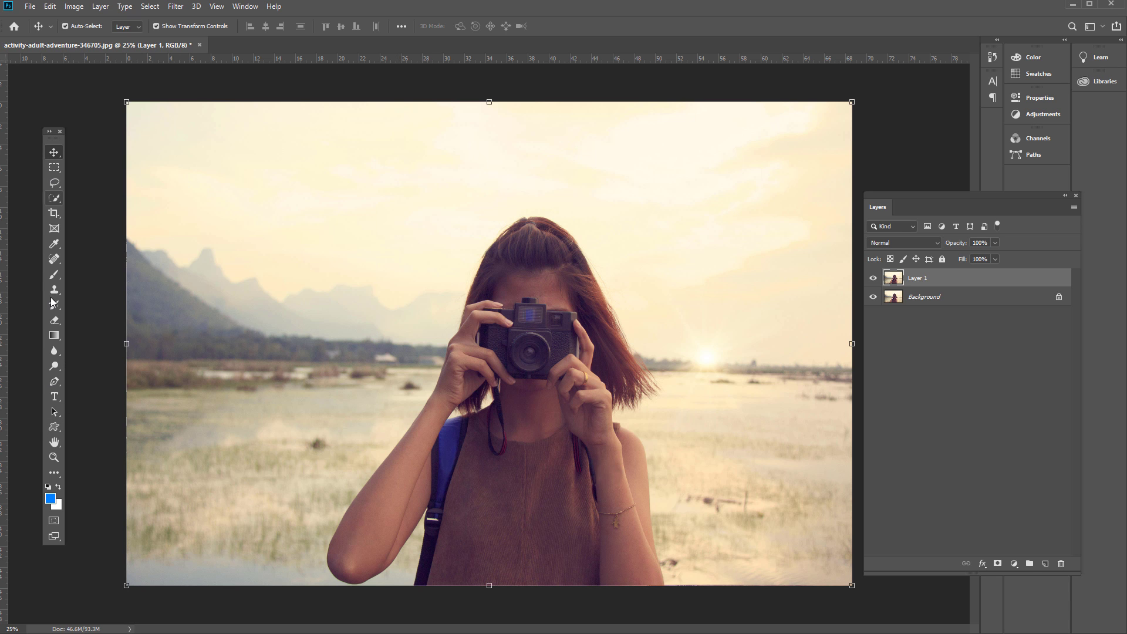
left_click(244, 6)
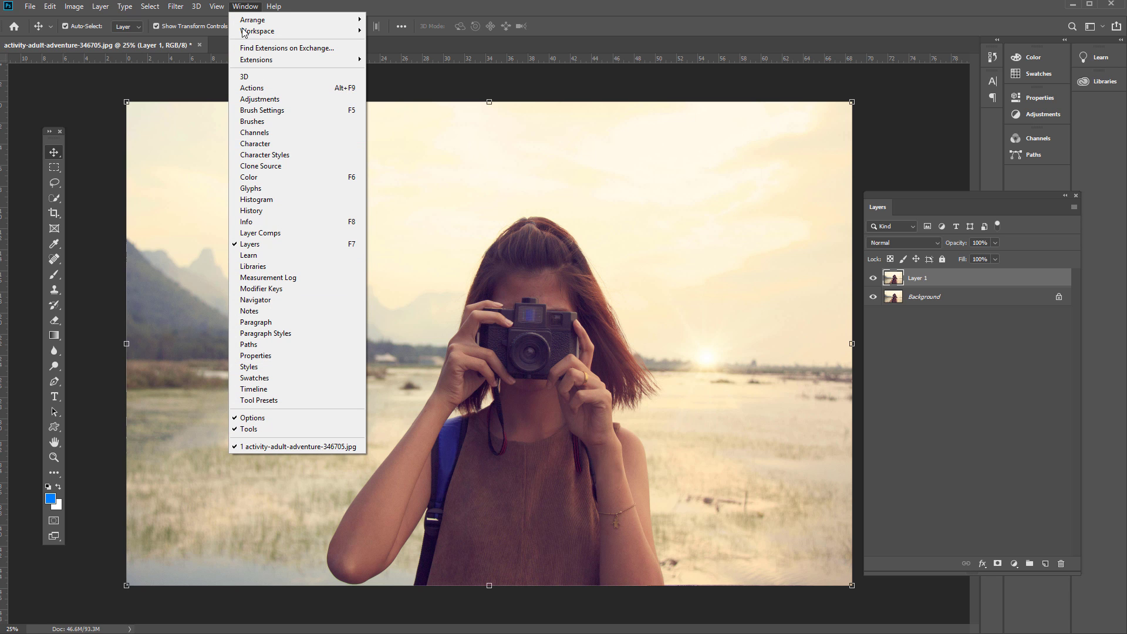
left_click(247, 6)
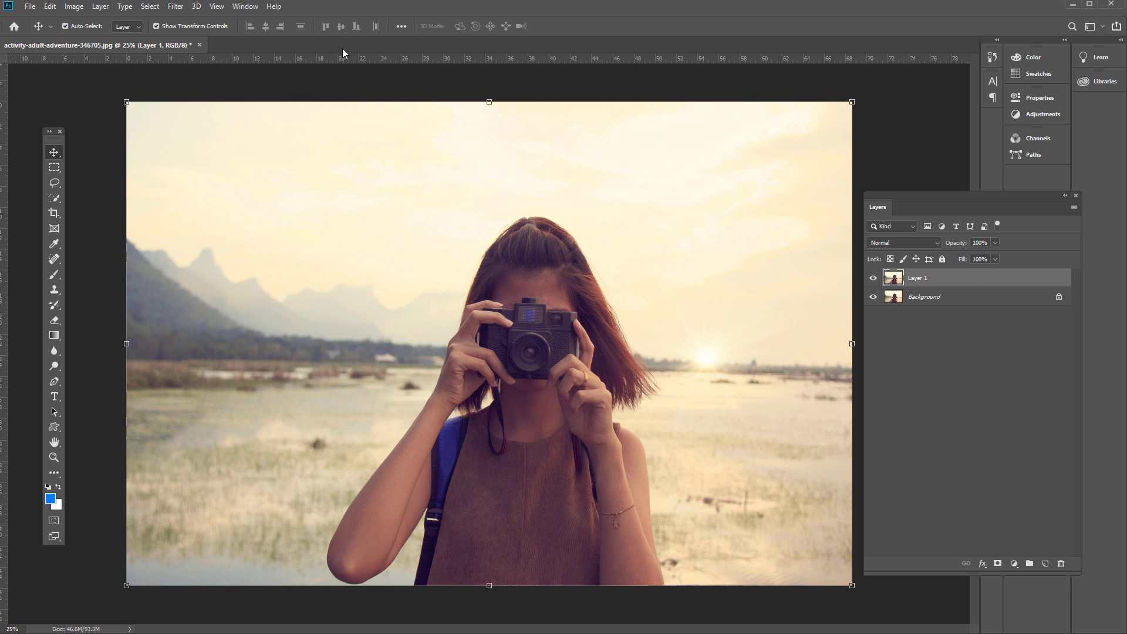
left_click(245, 6)
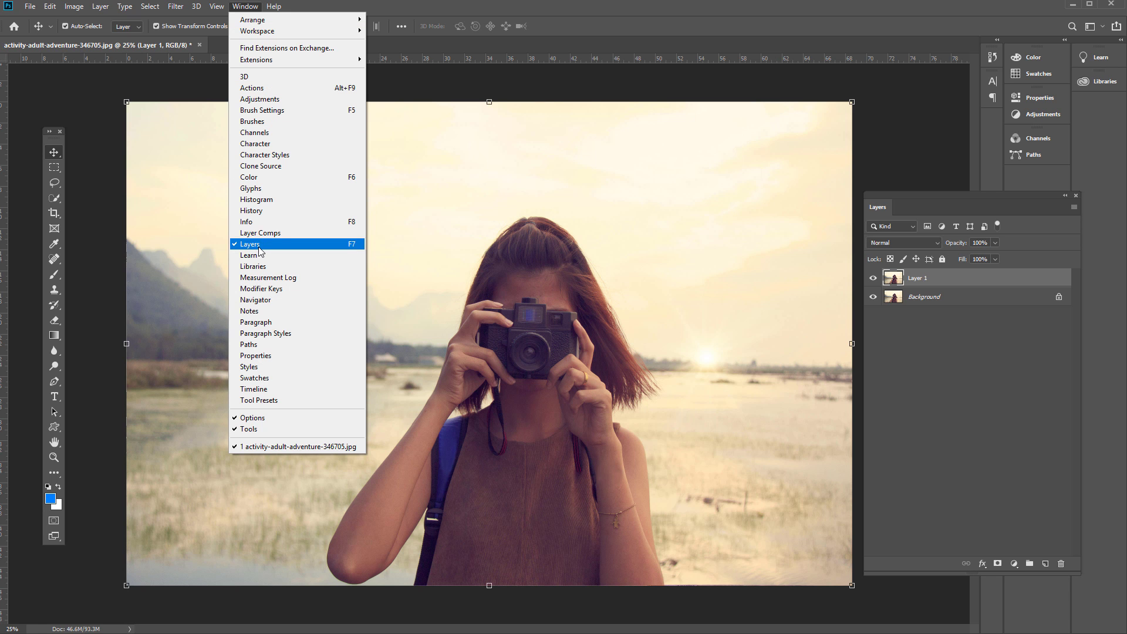
left_click(550, 11)
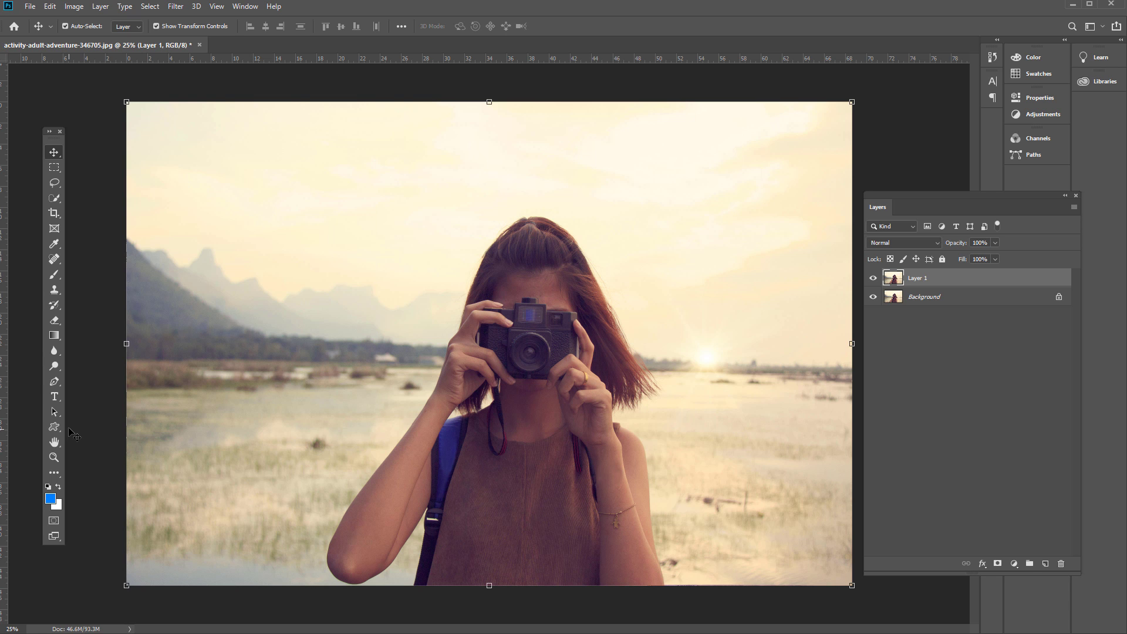
- Trace an open Pen path from the top of the woman's hair down its left edge to her raised hand
left_click(54, 382)
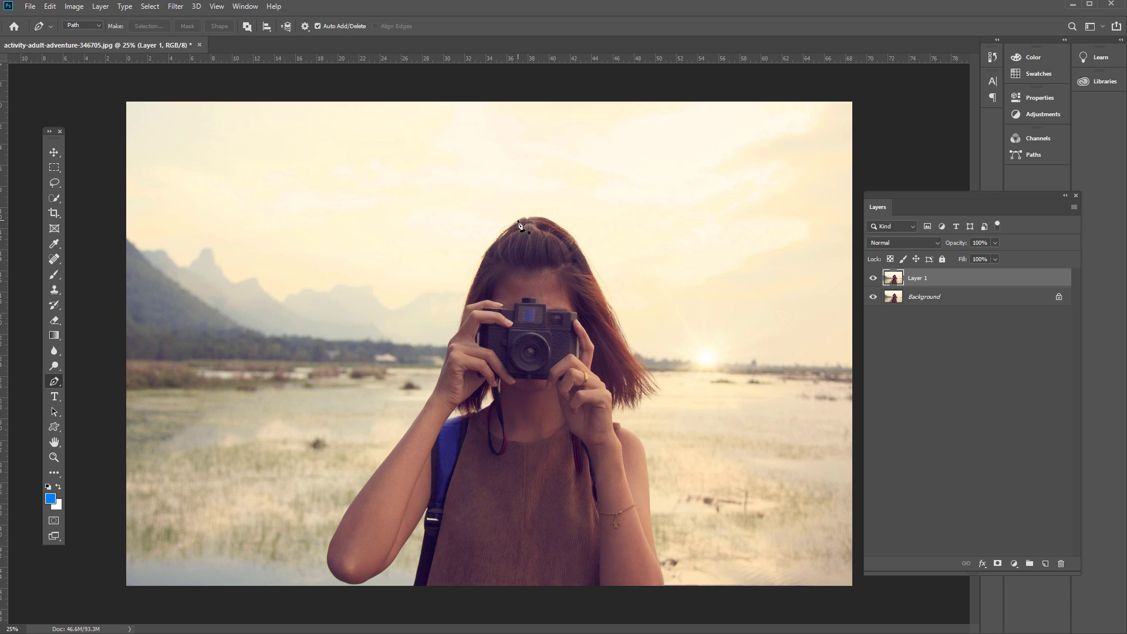
left_click(517, 221)
left_click(495, 242)
left_click(479, 269)
left_click(463, 312)
left_click(448, 342)
left_click_drag(450, 347, 436, 354)
- Try to convert the traced path into a selection with a feather radius of .5 pixels
right_click(489, 263)
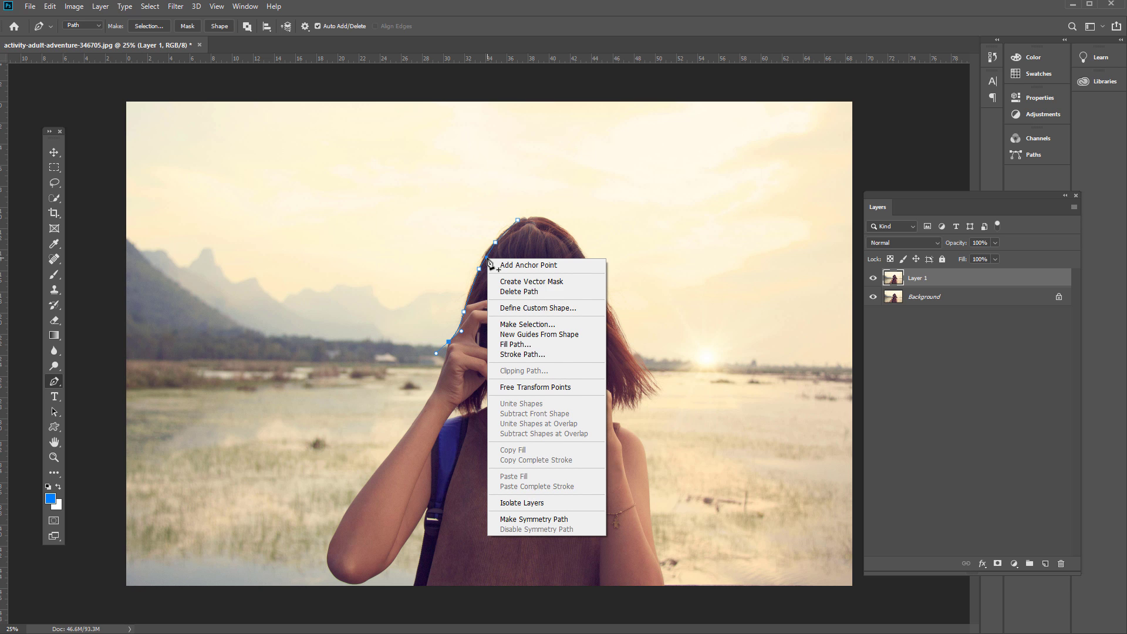
left_click(534, 325)
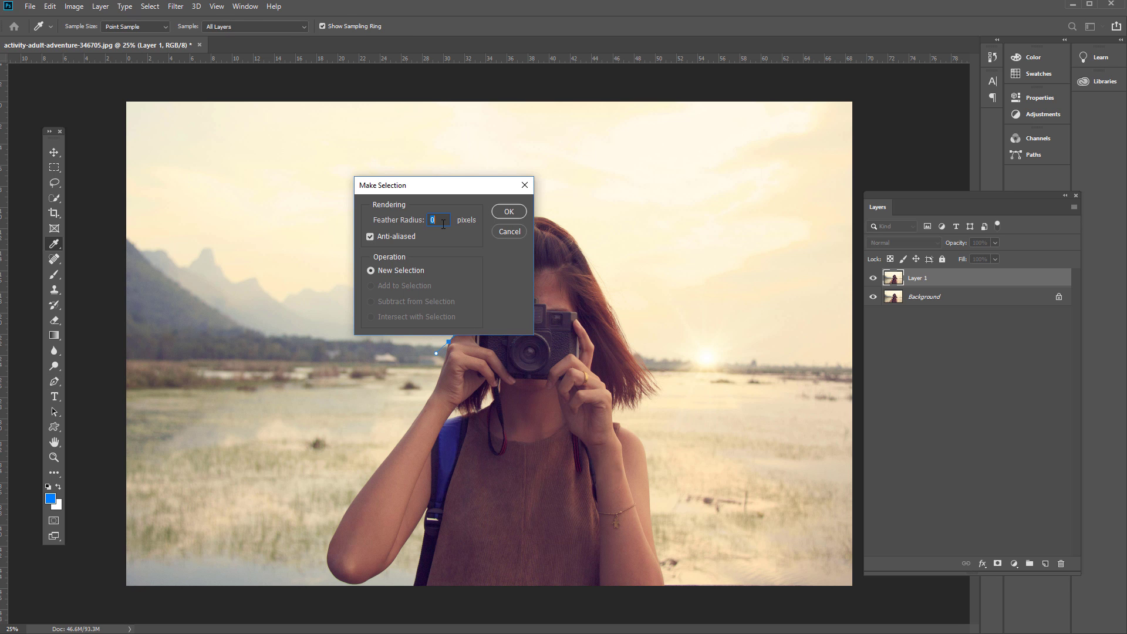
type(".5")
left_click(508, 232)
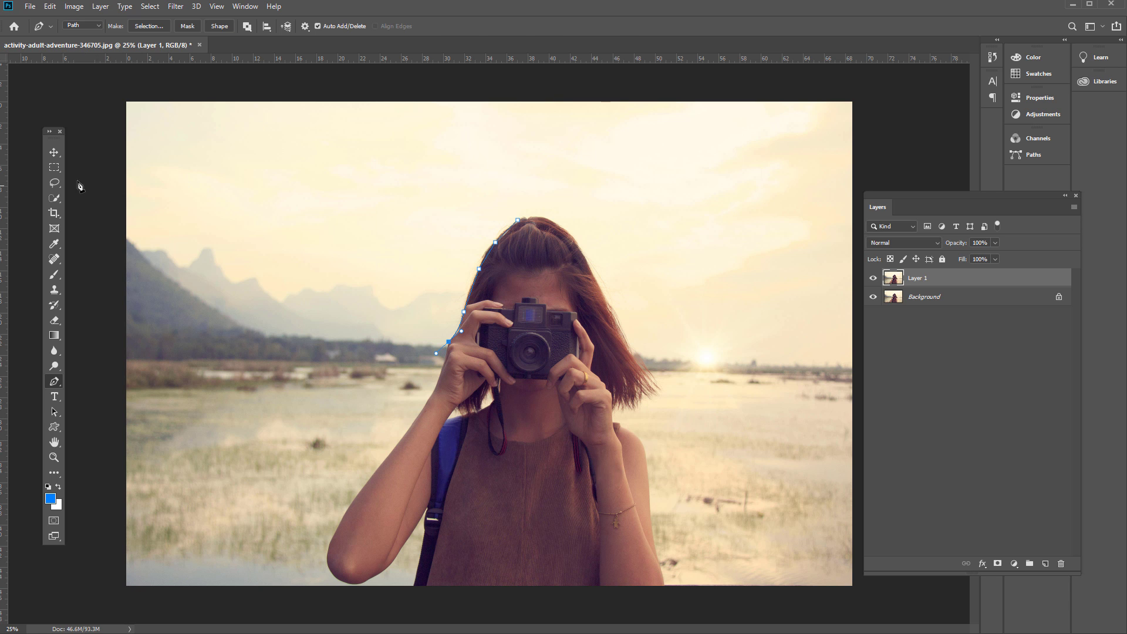
- Clear the partial path from the canvas and return to the Pen tool's Path mode
key("a")
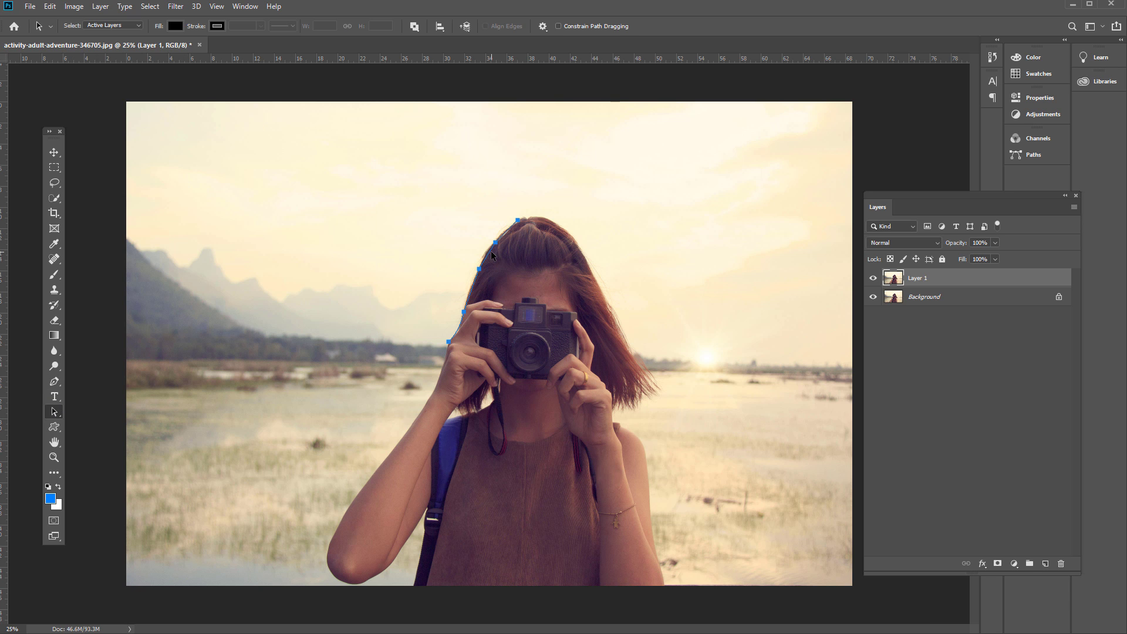
key("Escape")
left_click(54, 383)
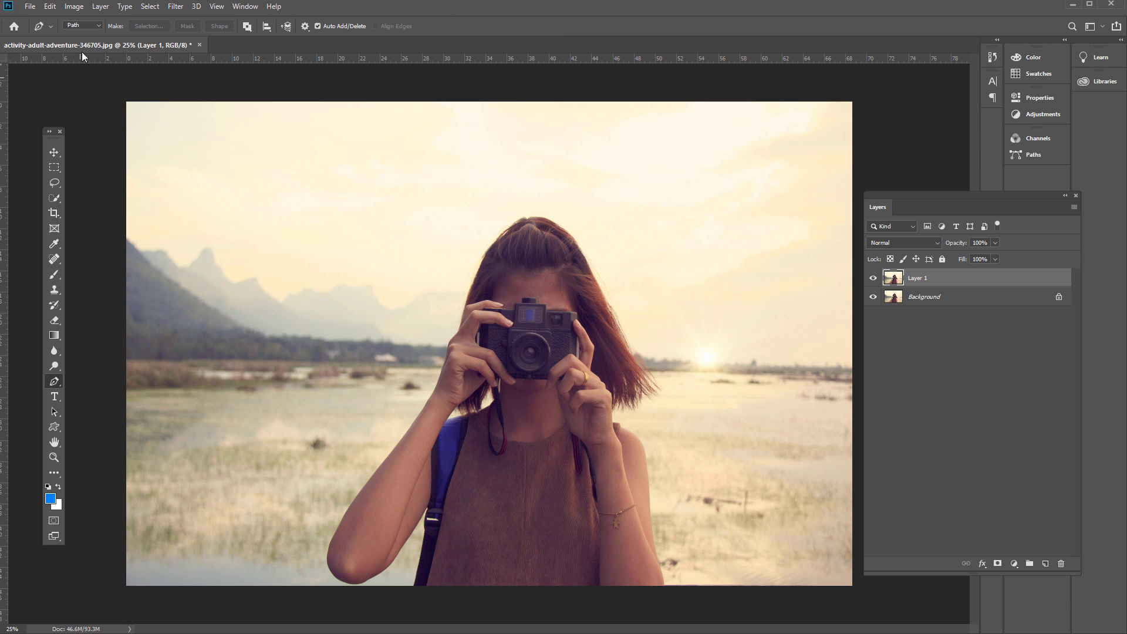
left_click(80, 25)
- Select the woman's hair, face and hand with the Quick Selection tool, adjusting its brush size to suit the figure
left_click(51, 196)
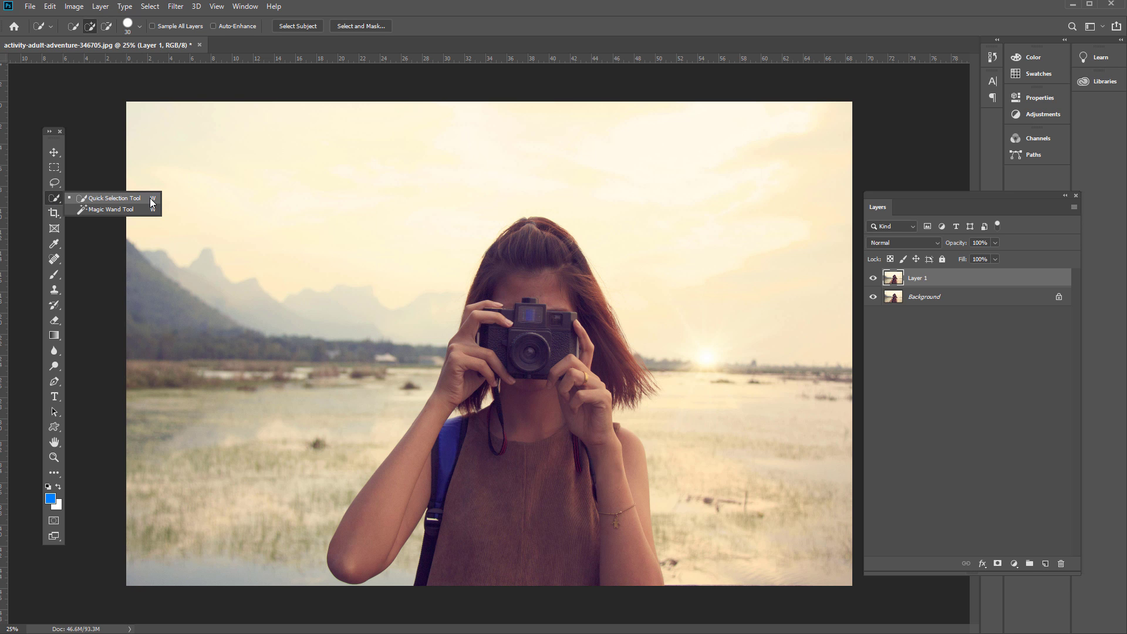
left_click(97, 197)
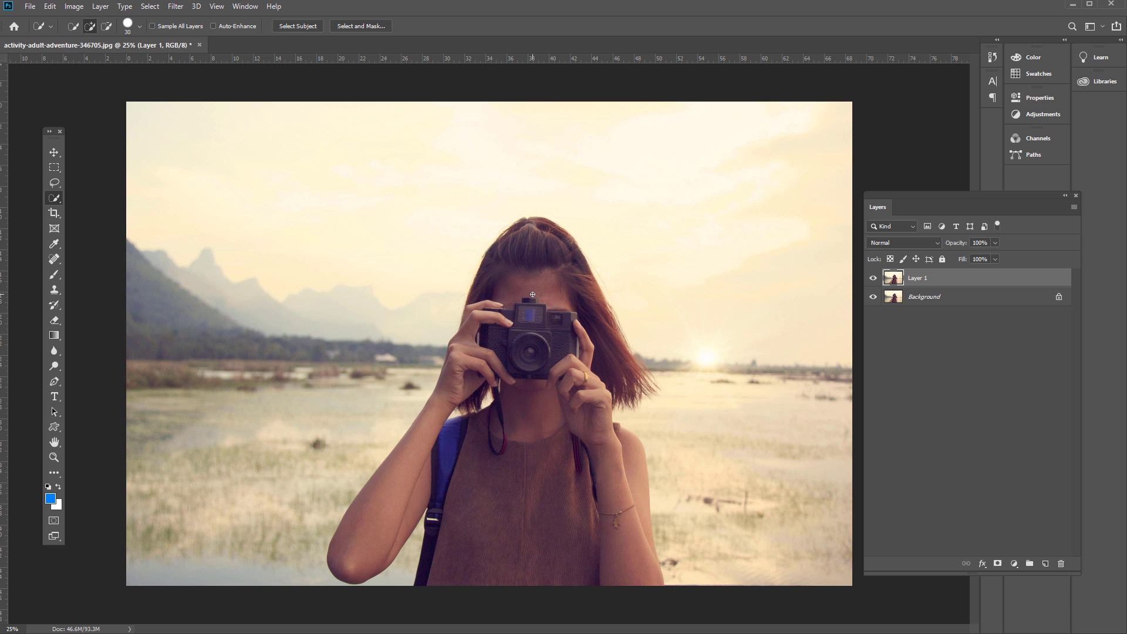
key("bracketright")
key("bracketright")
key("bracketright")
key("bracketright")
key("bracketleft")
key("bracketleft")
left_click(139, 26)
left_click(138, 32)
key("bracketleft")
key("bracketleft")
key("bracketleft")
key("bracketleft")
key("bracketleft")
key("bracketleft")
key("bracketleft")
key("bracketleft")
key("bracketright")
key("bracketright")
key("bracketright")
mouse_move(529, 259)
left_mouse_down()
mouse_move(539, 384)
mouse_move(527, 499)
mouse_move(540, 522)
mouse_move(525, 394)
mouse_move(506, 391)
mouse_move(504, 341)
mouse_move(488, 357)
left_mouse_up()
- Add the woman's forearm and elbow to the selection with a 125 px Quick Selection brush
key("bracketleft")
key("bracketleft")
key("bracketleft")
left_click_drag(403, 468, 375, 531)
- Subtract the background gaps beside the camera strap and between the hair and arm, using a 45 px Quick Selection brush
scroll(467, 405, "up", 4)
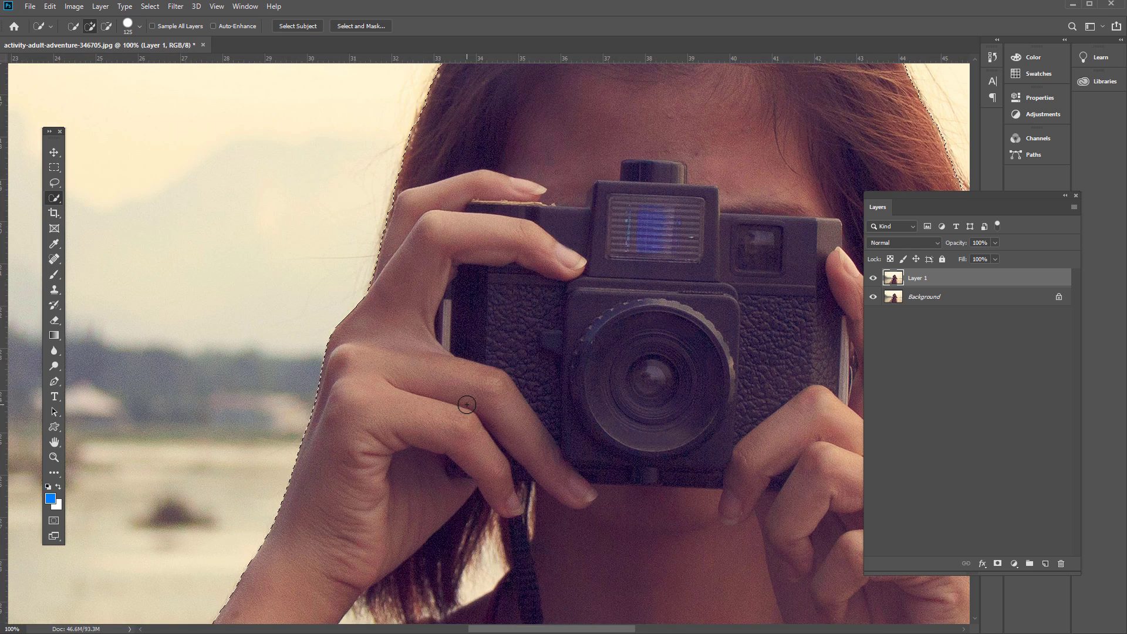
scroll(467, 404, "down", 5)
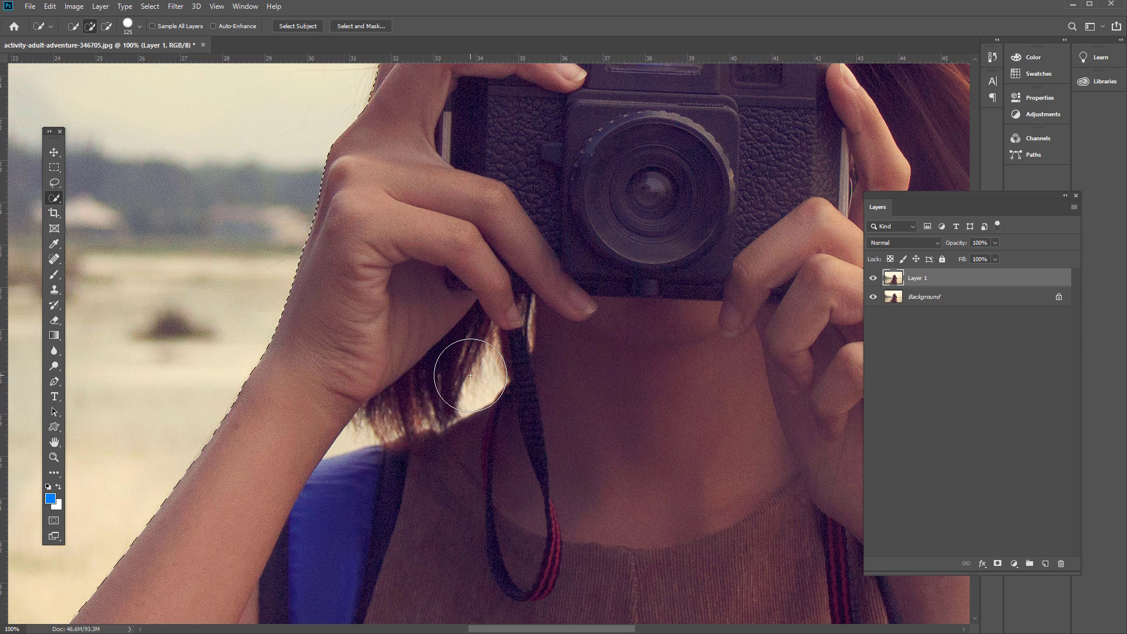
key("bracketleft")
key("bracketleft")
key("bracketleft")
key("bracketleft")
key("bracketleft")
key("bracketleft")
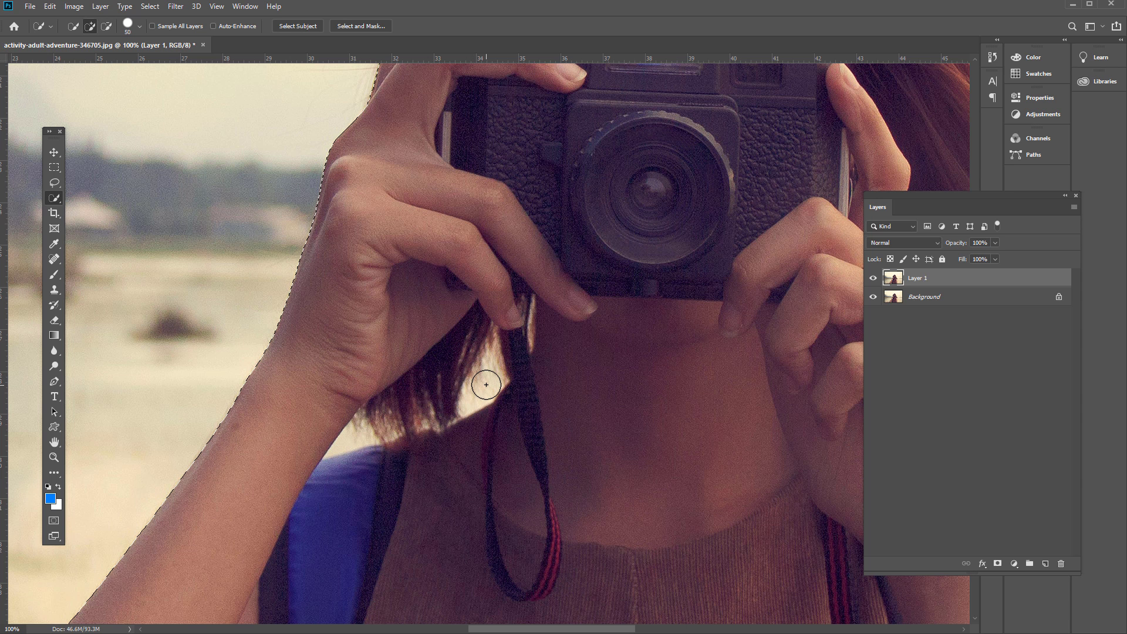
key("alt")
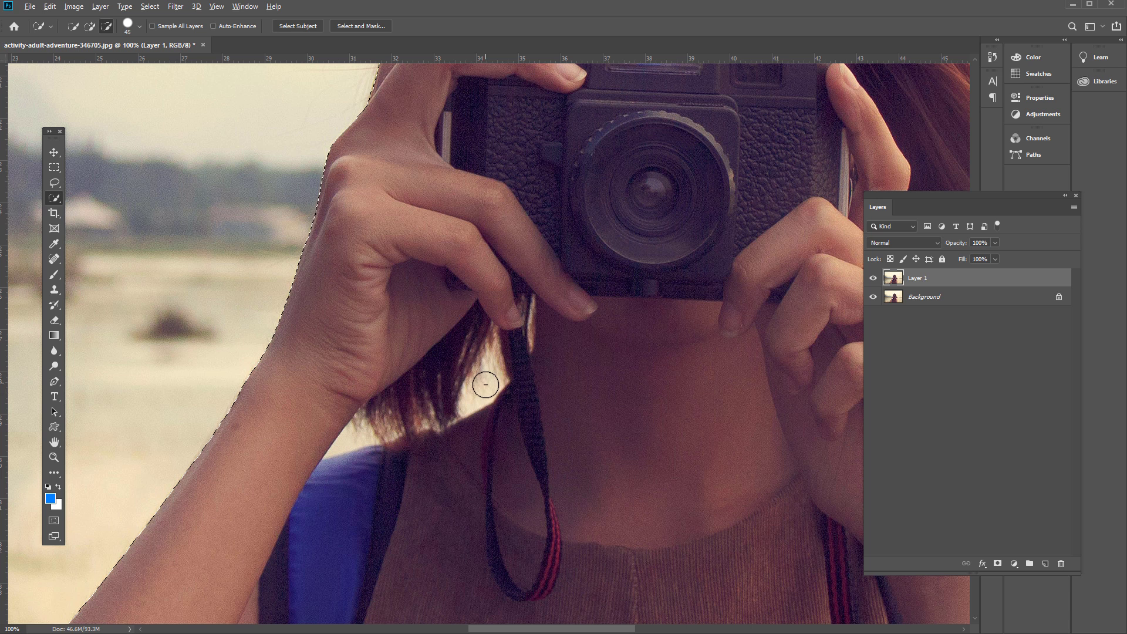
left_click(489, 388, "alt")
left_click(359, 437, "alt")
scroll(529, 381, "down", 3)
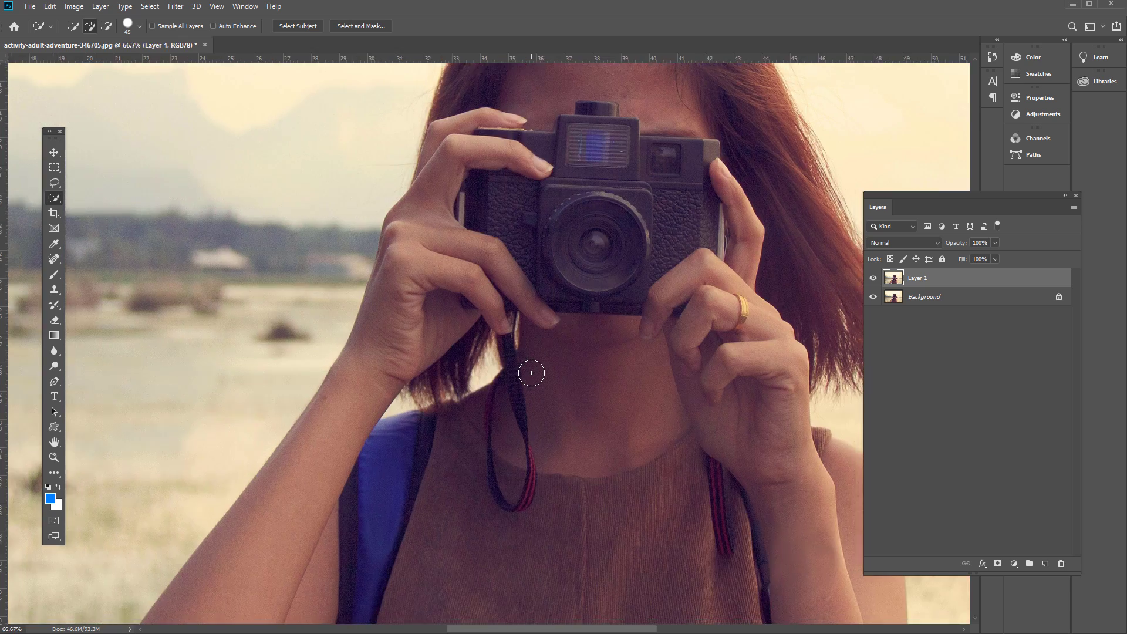
scroll(532, 373, "down", 2)
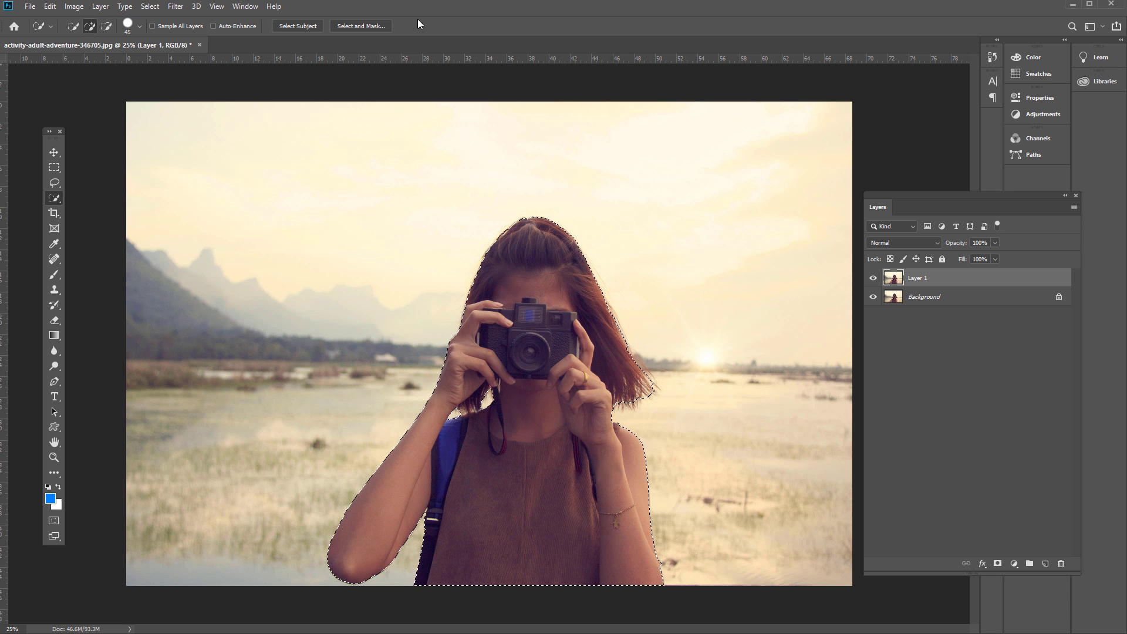
- Open the selection in Select and Mask, choose the Refine Edge Brush and switch the view mode to Overlay
left_click(150, 6)
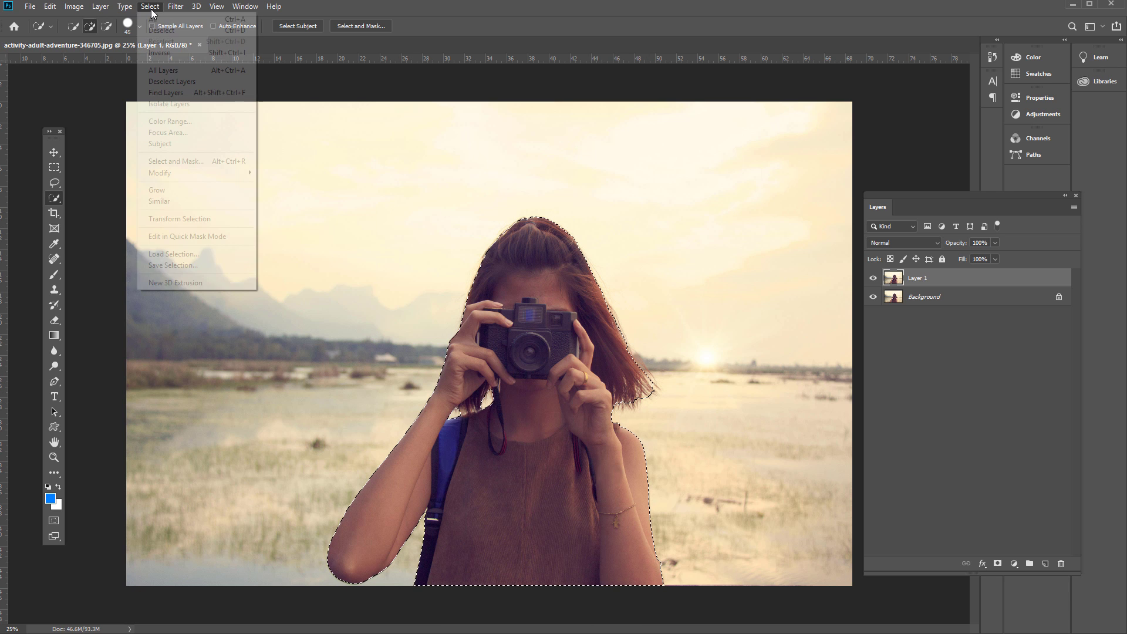
left_click(207, 162)
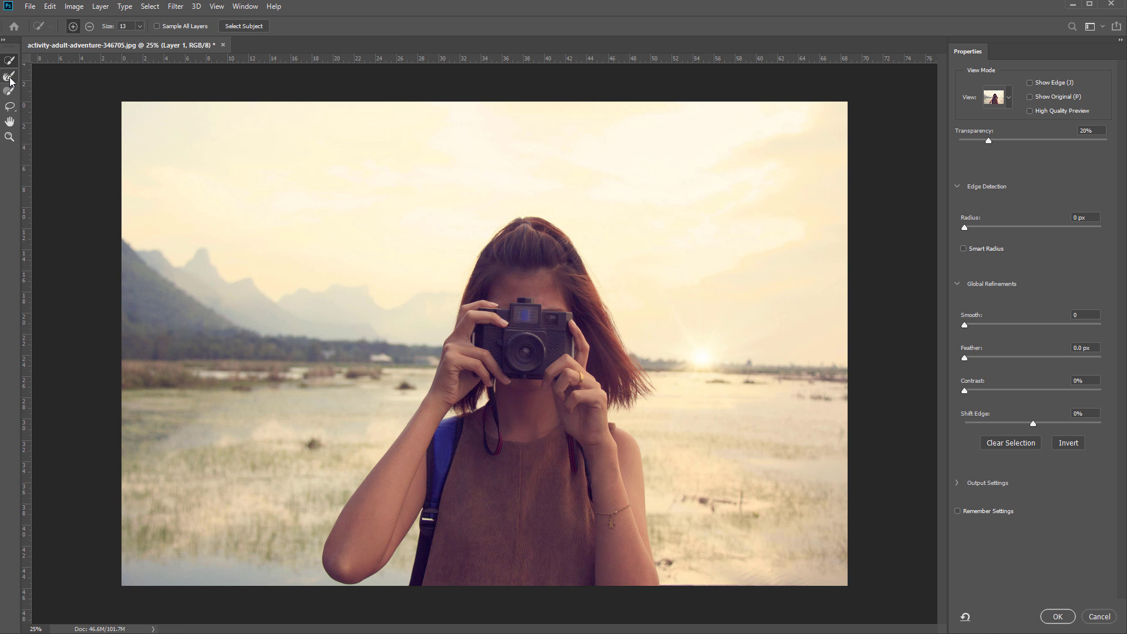
left_click(9, 79)
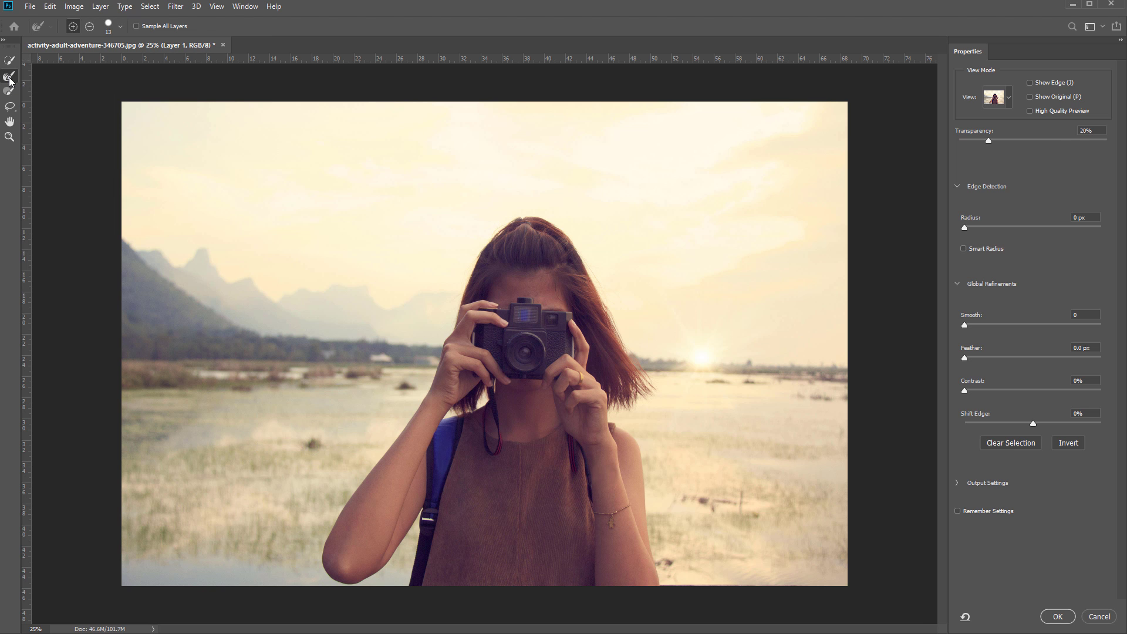
left_click(1004, 103)
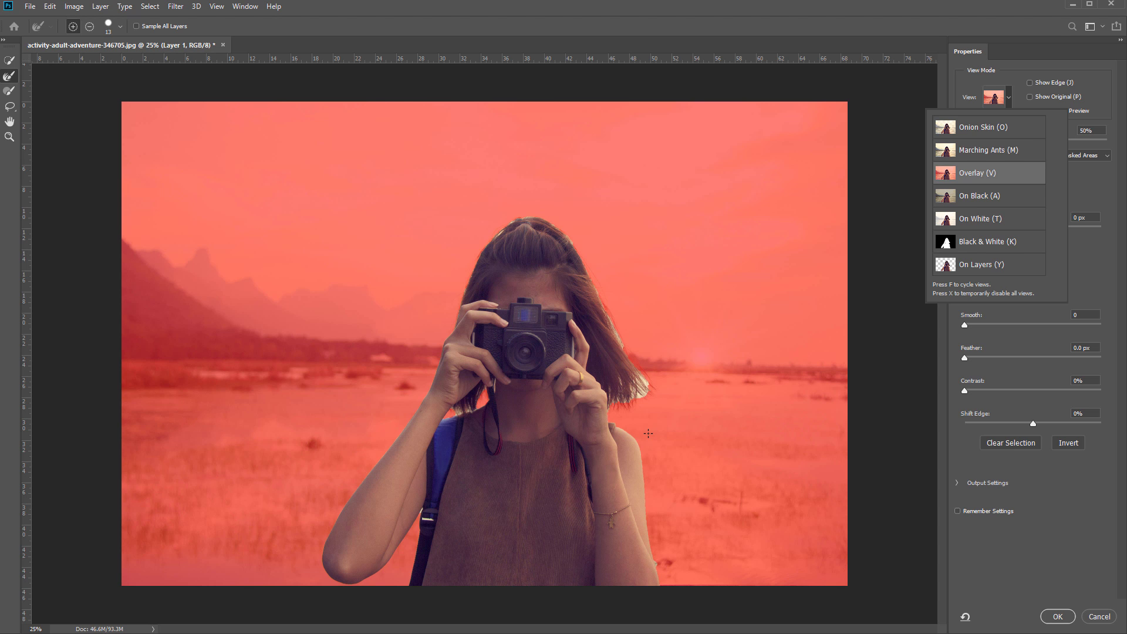
- Refine the selection edge around the loose hair tips above the shoulder with a 250 px Refine Edge Brush
left_click(119, 26)
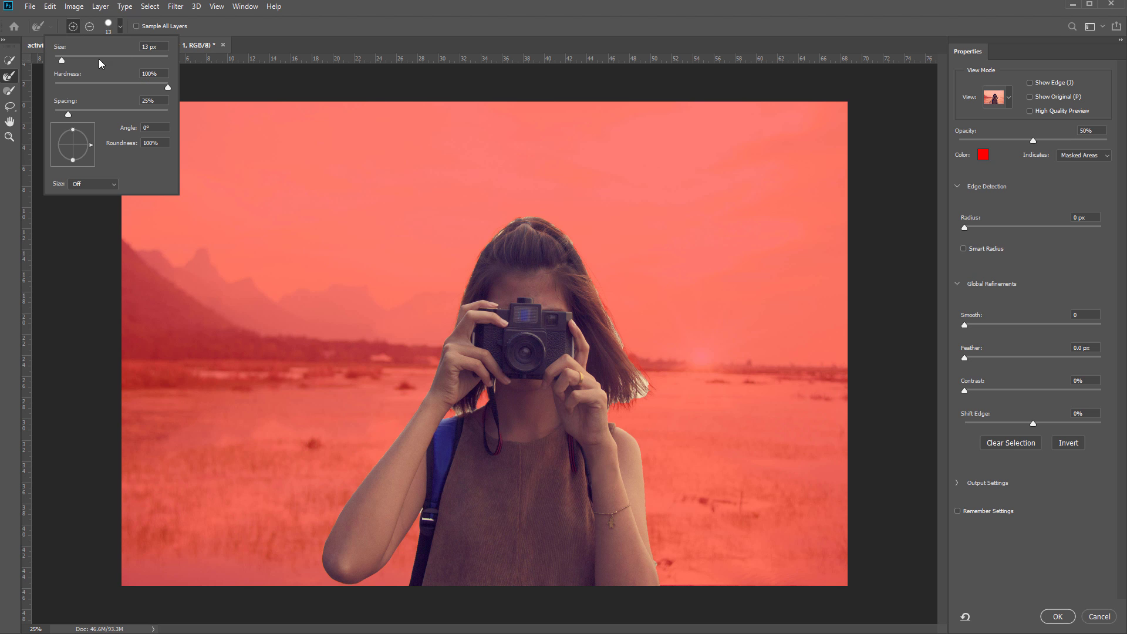
left_click_drag(99, 63, 110, 61)
key("Return")
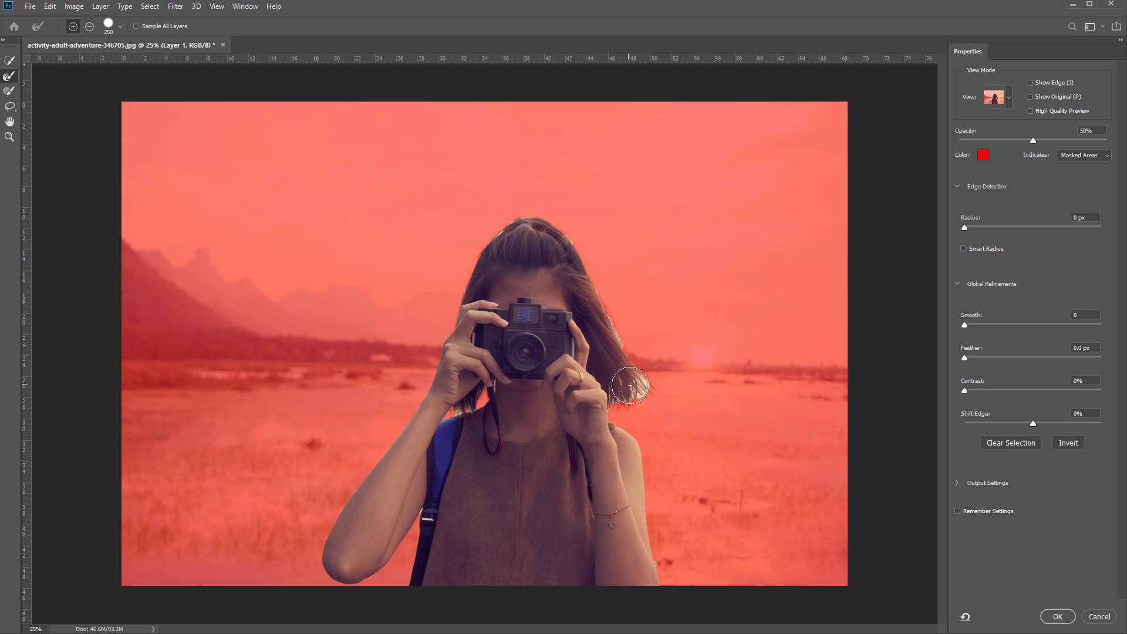
left_click_drag(630, 385, 625, 384)
- Refine the edge along the top of the hair with a 60 px Refine Edge Brush and accept the refined selection
key("bracketleft")
key("bracketleft")
key("bracketleft")
key("bracketleft")
key("bracketleft")
key("bracketleft")
key("bracketleft")
key("bracketleft")
mouse_move(516, 226)
left_mouse_down()
mouse_move(495, 235)
mouse_move(533, 220)
mouse_move(561, 234)
left_mouse_up()
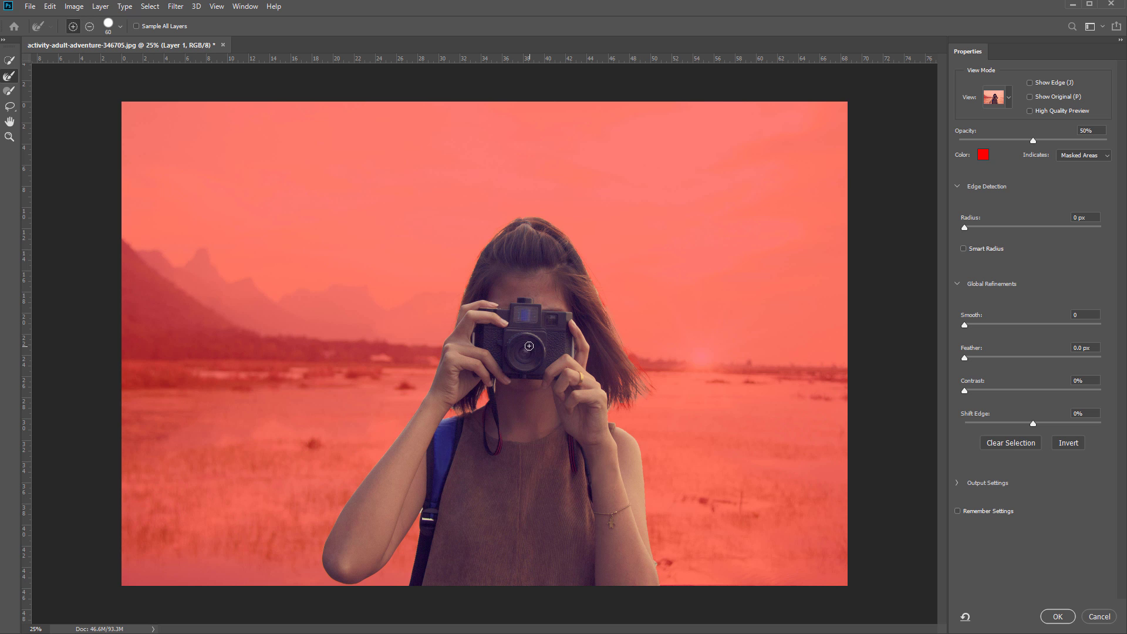
left_click(1058, 616)
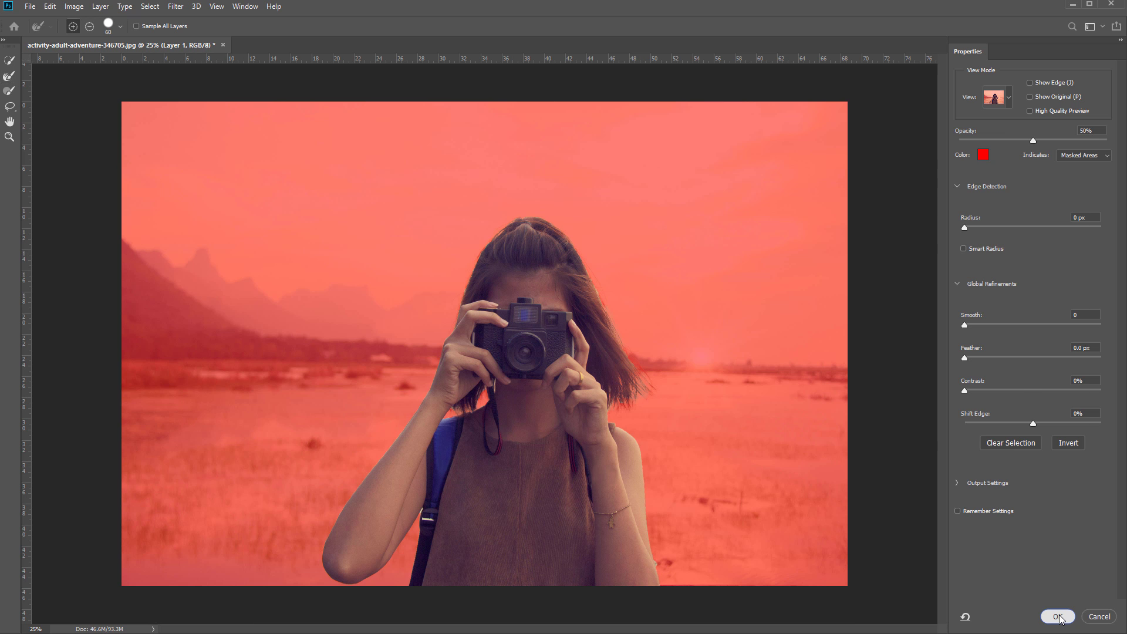
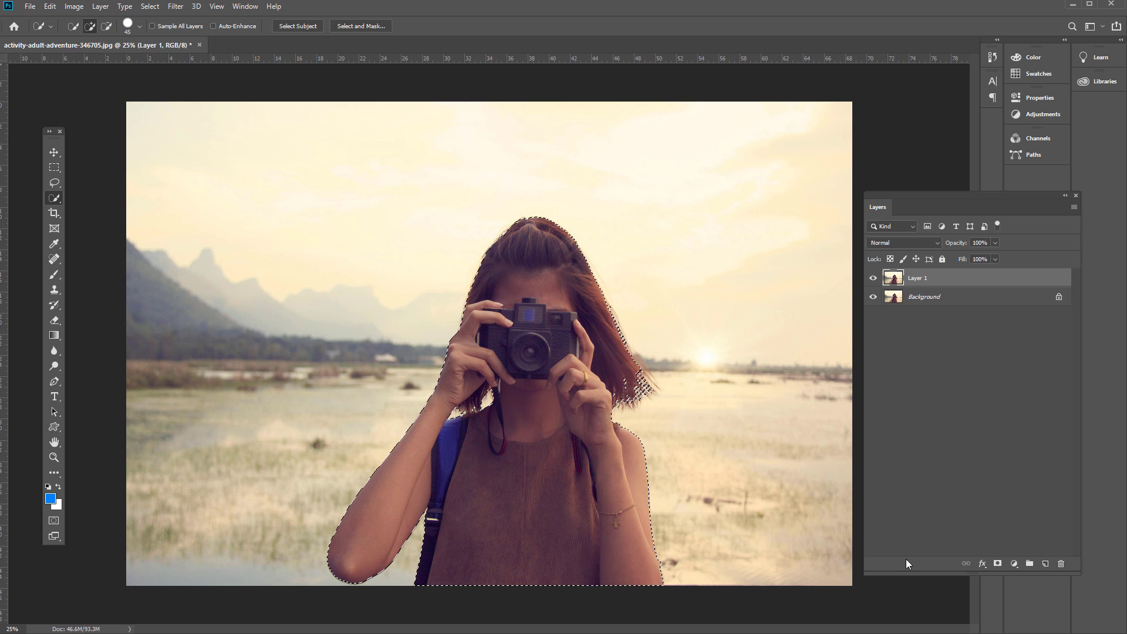
- Add a layer mask to Layer 1 from the selection and hide the Background layer
left_click(997, 564)
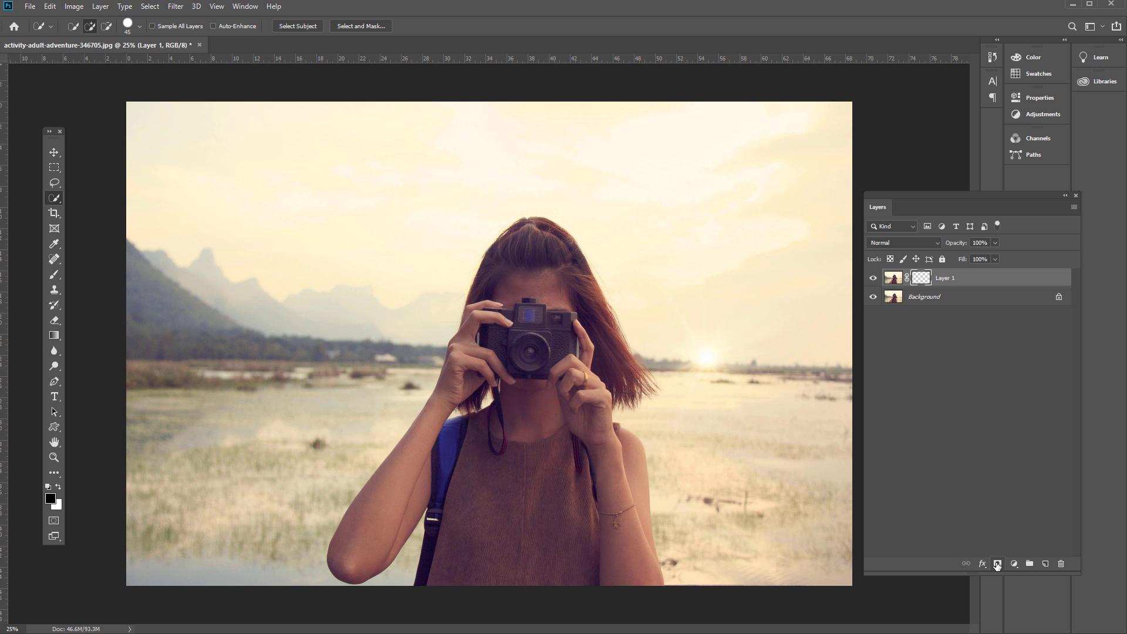
left_click(874, 297)
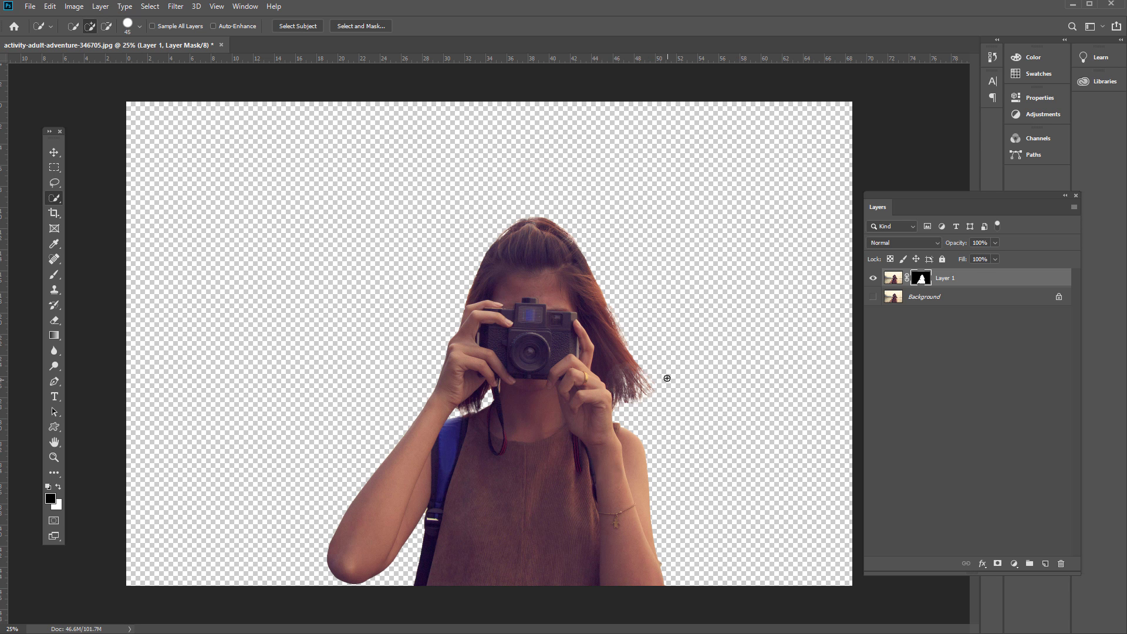
- Paint white on Layer 1's mask with an enlarged soft brush to restore the semi-transparent hair patch beside the raised hand and ring
key("ctrl+plus")
key("ctrl+plus")
key("ctrl+plus")
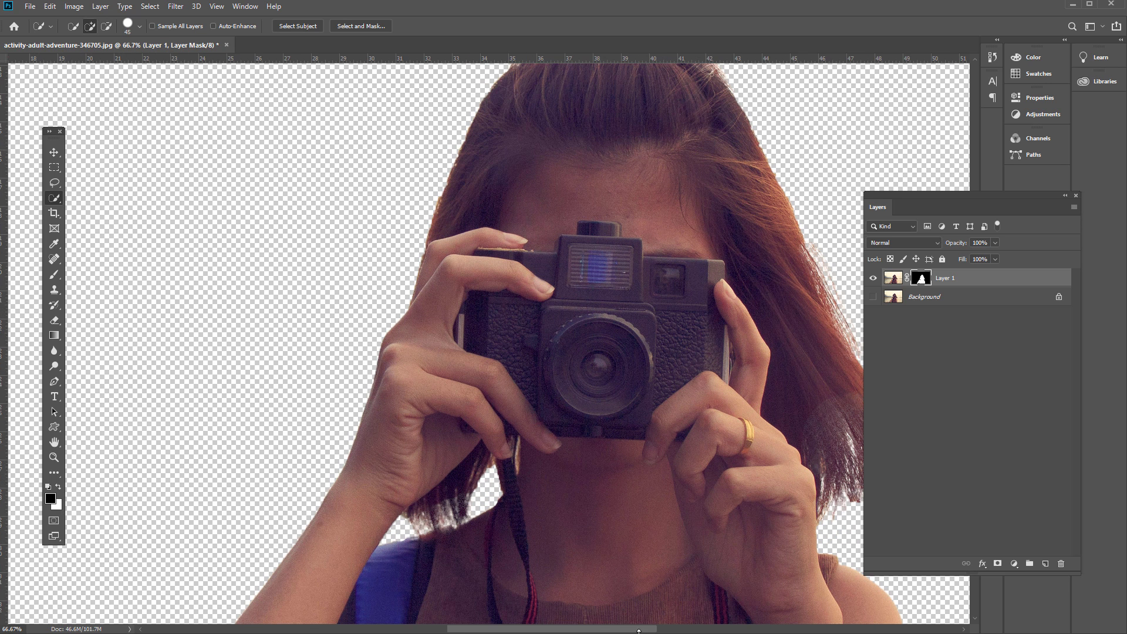
scroll(522, 405, "right", 5)
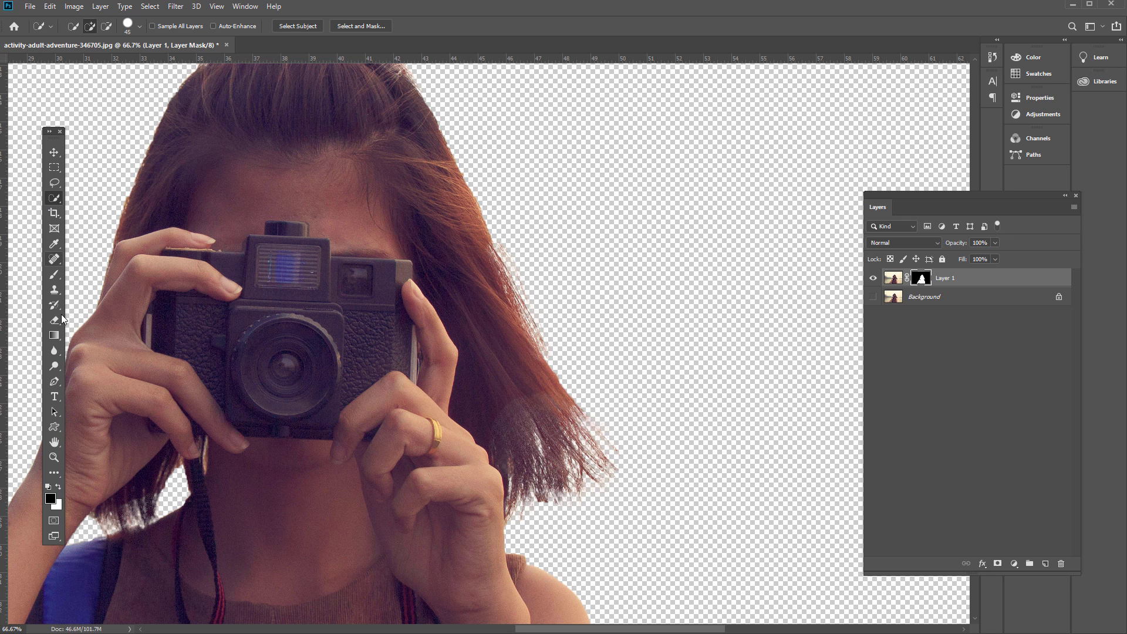
left_click(54, 274)
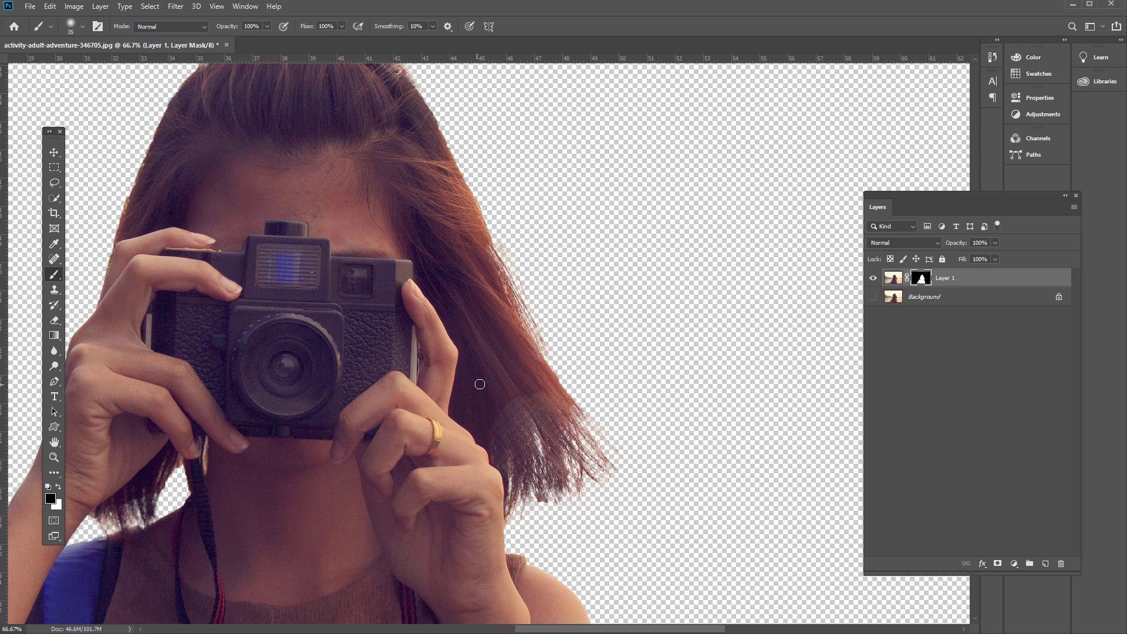
key("bracketright")
key("bracketright")
key("bracketright")
key("bracketright")
key("bracketright")
key("bracketright")
key("x")
mouse_move(485, 415)
left_mouse_down()
mouse_move(525, 394)
mouse_move(539, 408)
mouse_move(509, 426)
mouse_move(495, 417)
mouse_move(491, 433)
mouse_move(508, 417)
mouse_move(514, 435)
mouse_move(509, 399)
mouse_move(559, 426)
mouse_move(528, 415)
mouse_move(501, 444)
left_mouse_up()
- Paint white with a 40 px brush on the mask over the hair tips beneath the hand, above the backpack strap
key("bracketleft")
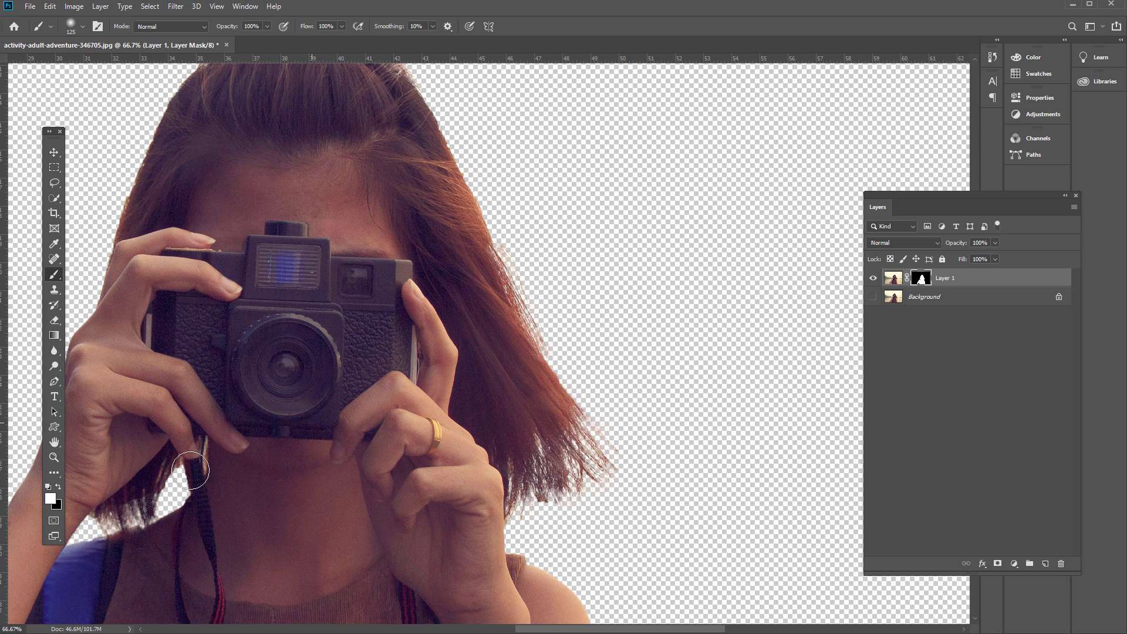
key("bracketleft")
key("bracketleft")
key("bracketleft")
key("bracketleft")
key("bracketleft")
key("bracketleft")
mouse_move(148, 506)
left_mouse_down()
mouse_move(151, 496)
mouse_move(107, 515)
left_mouse_up()
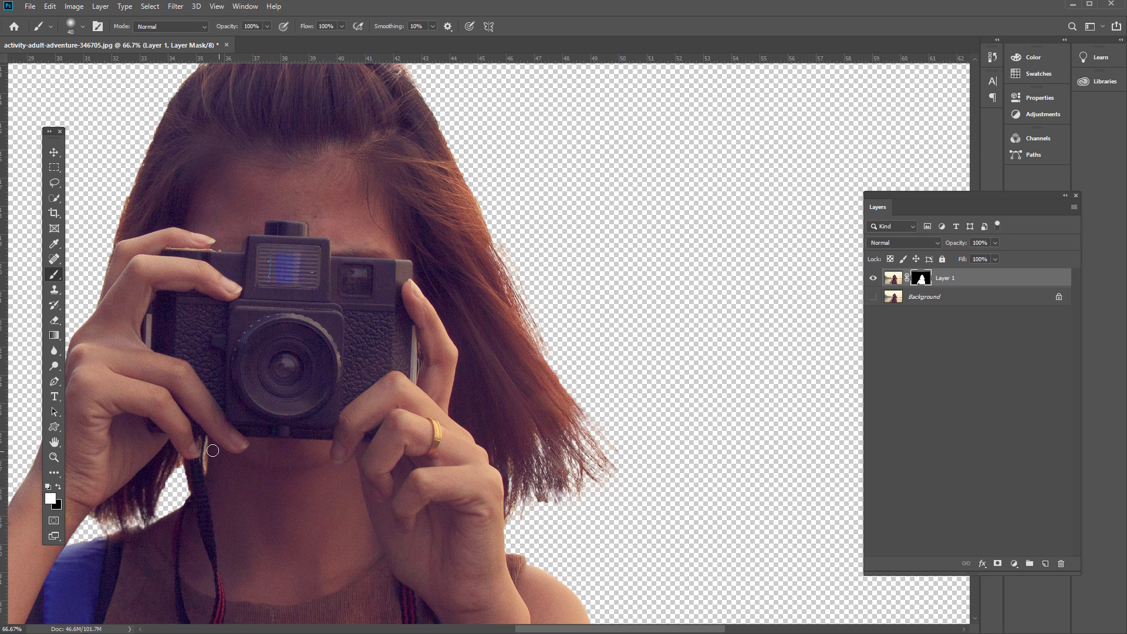
- Show the Background layer again and rename Layer 1 to "model"
key("ctrl+minus")
key("ctrl+minus")
key("ctrl+minus")
key("ctrl+minus")
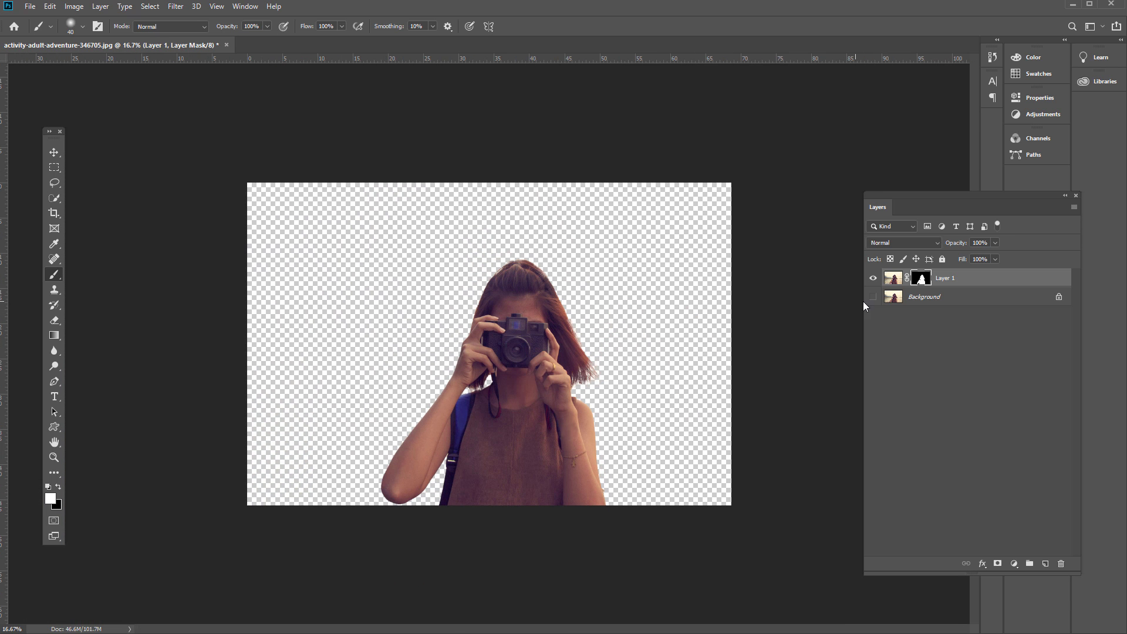
left_click(873, 297)
left_click(915, 298)
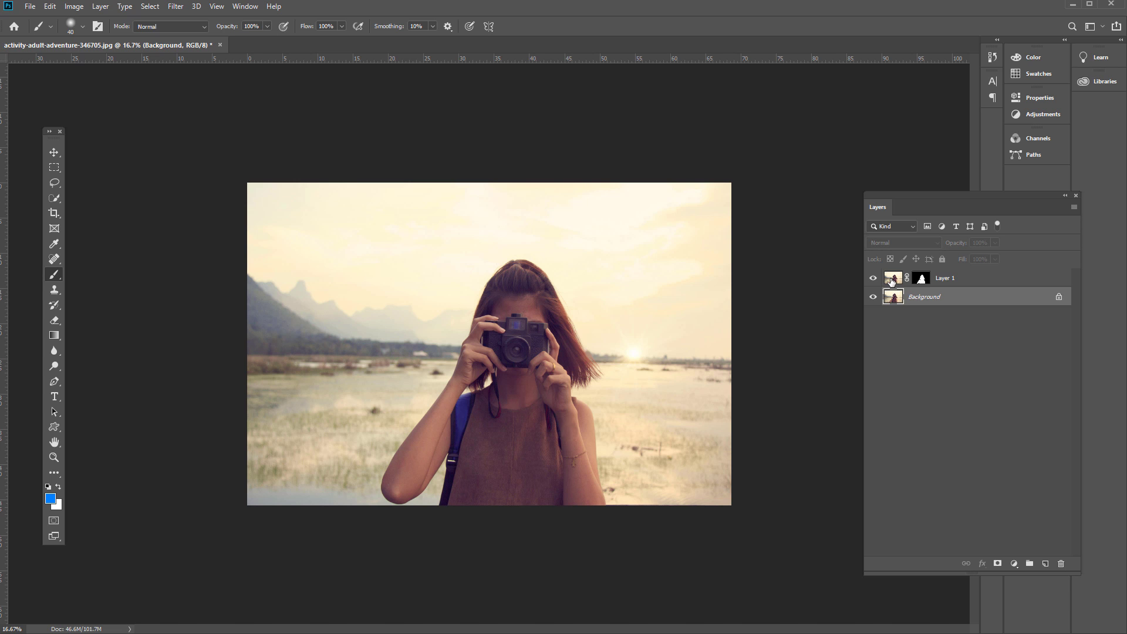
left_click(892, 280)
double_click(946, 277)
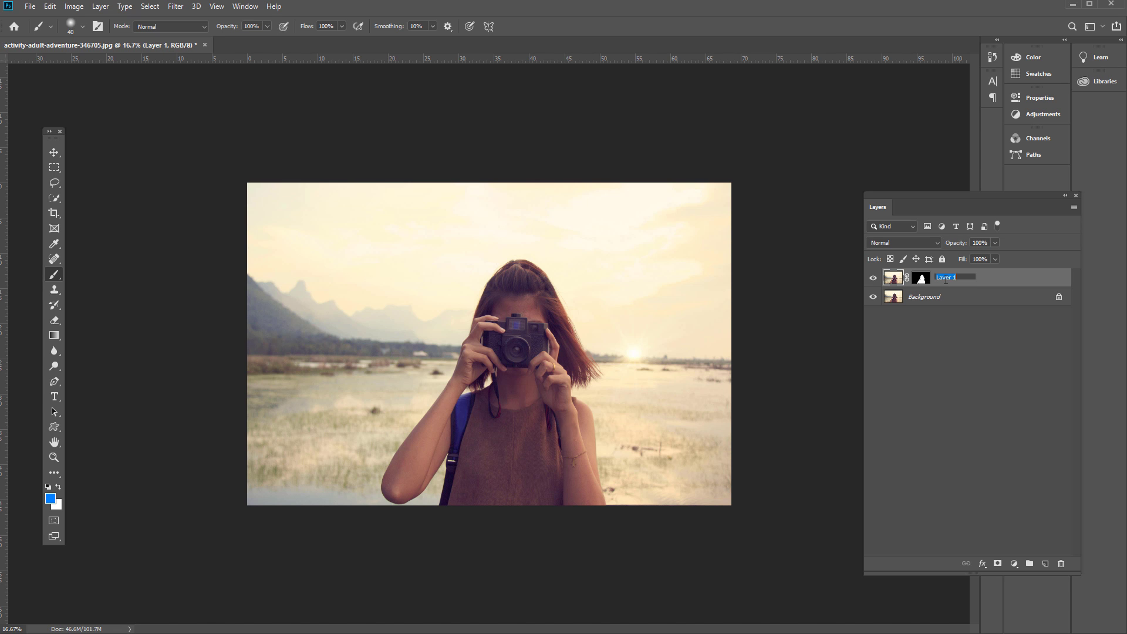
type("model")
key("Return")
- Convert the Background layer into a regular layer and rename it "original photo"
left_click(919, 300)
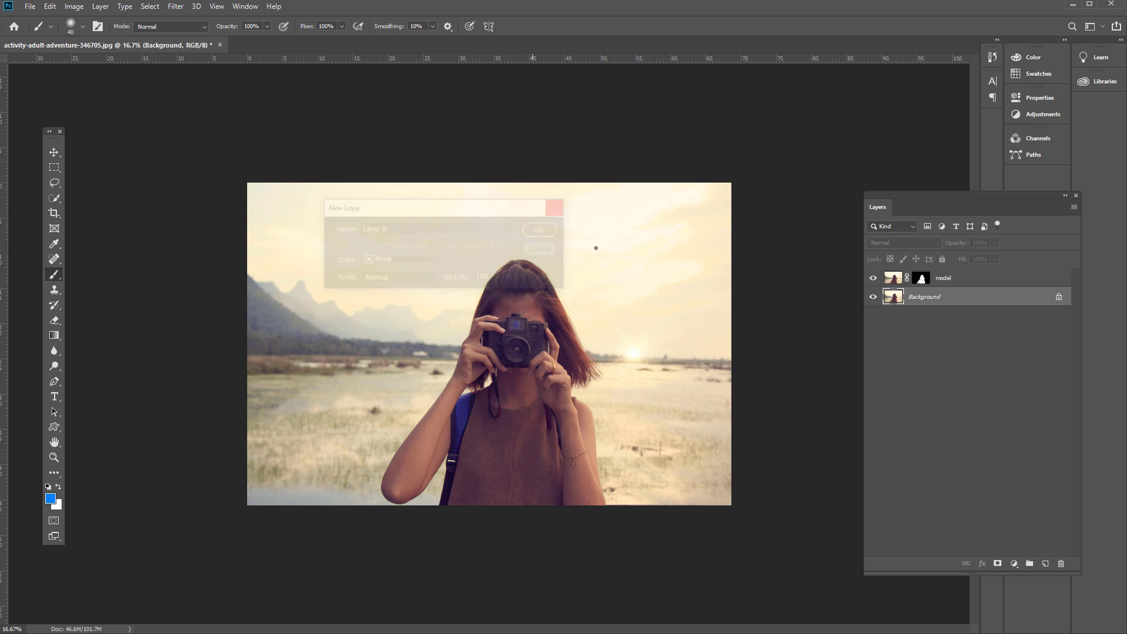
double_click(918, 302)
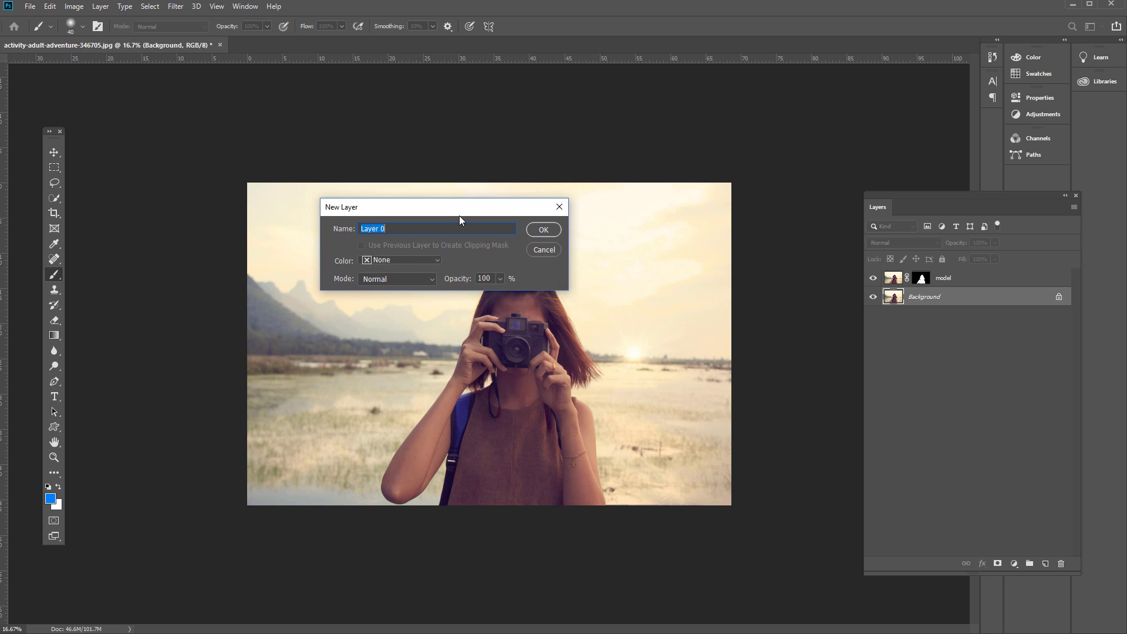
left_click_drag(459, 220, 401, 182)
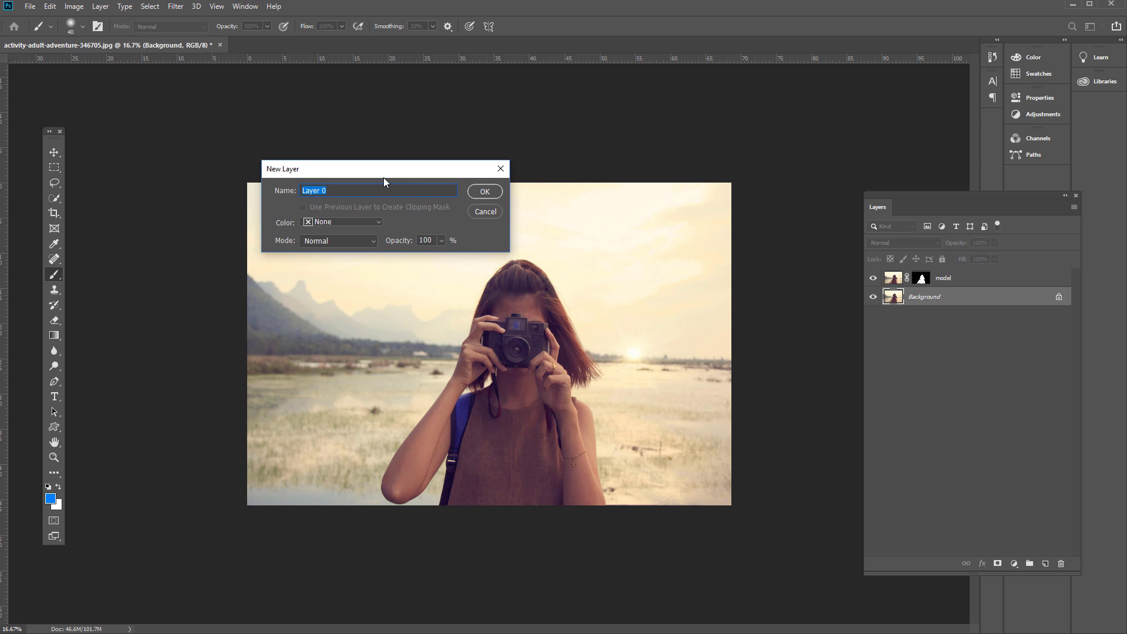
left_click(483, 194)
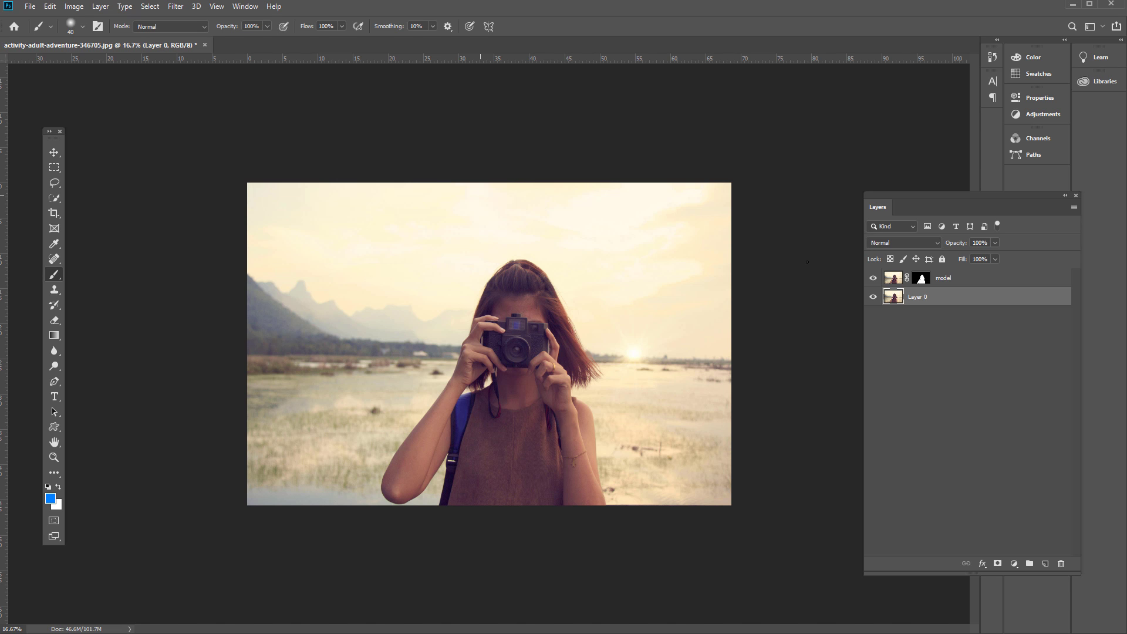
double_click(919, 297)
type("original photo")
key("Return")
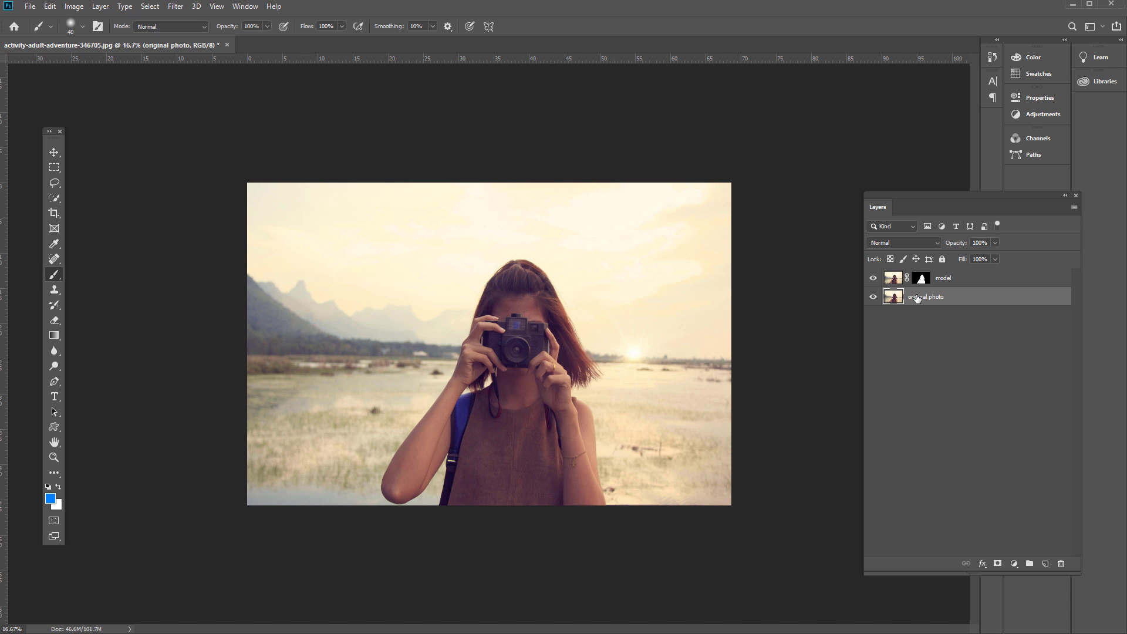
- Load the model layer's mask as a selection while on the original photo layer, and expand it by 8 pixels
left_click_drag(920, 281, 893, 281)
left_click(924, 283, "ctrl")
left_click(153, 8)
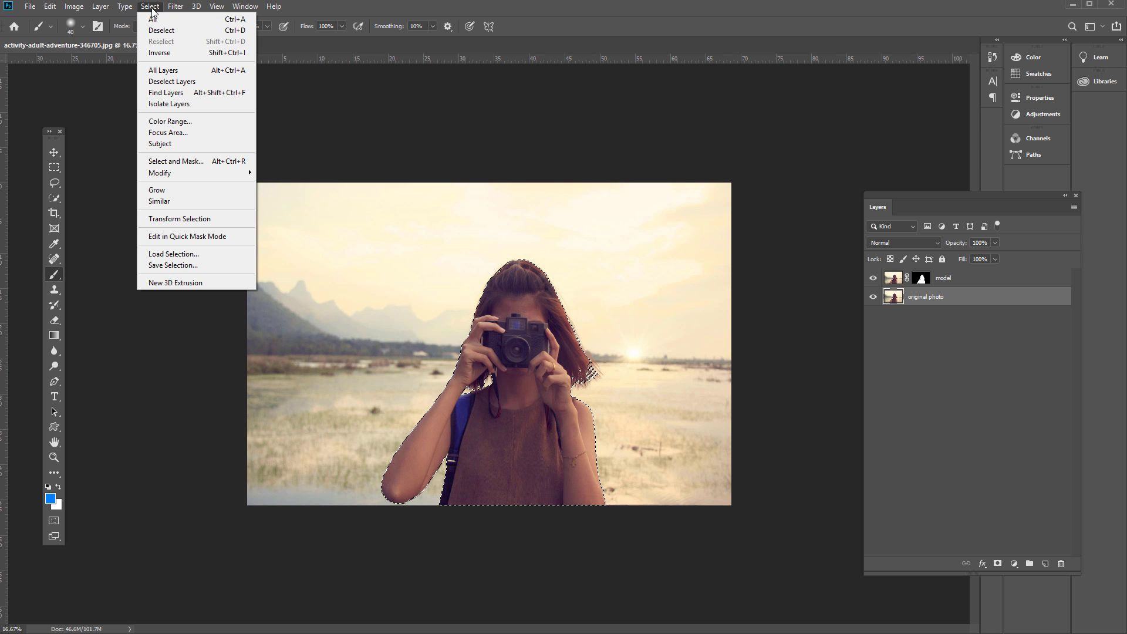
mouse_move(176, 175)
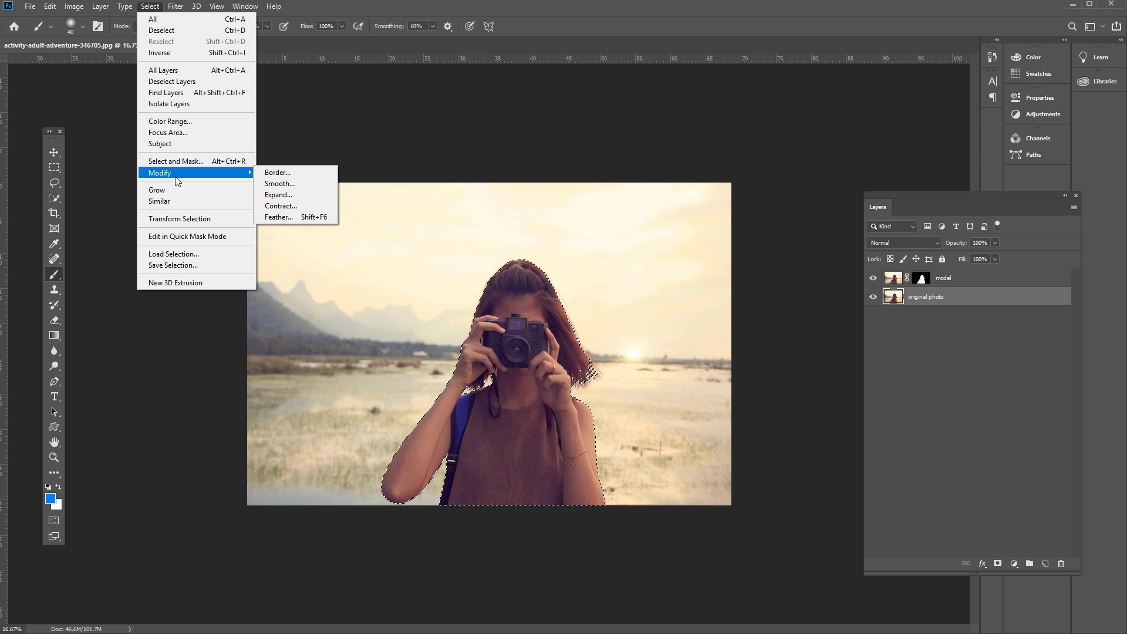
left_click(281, 196)
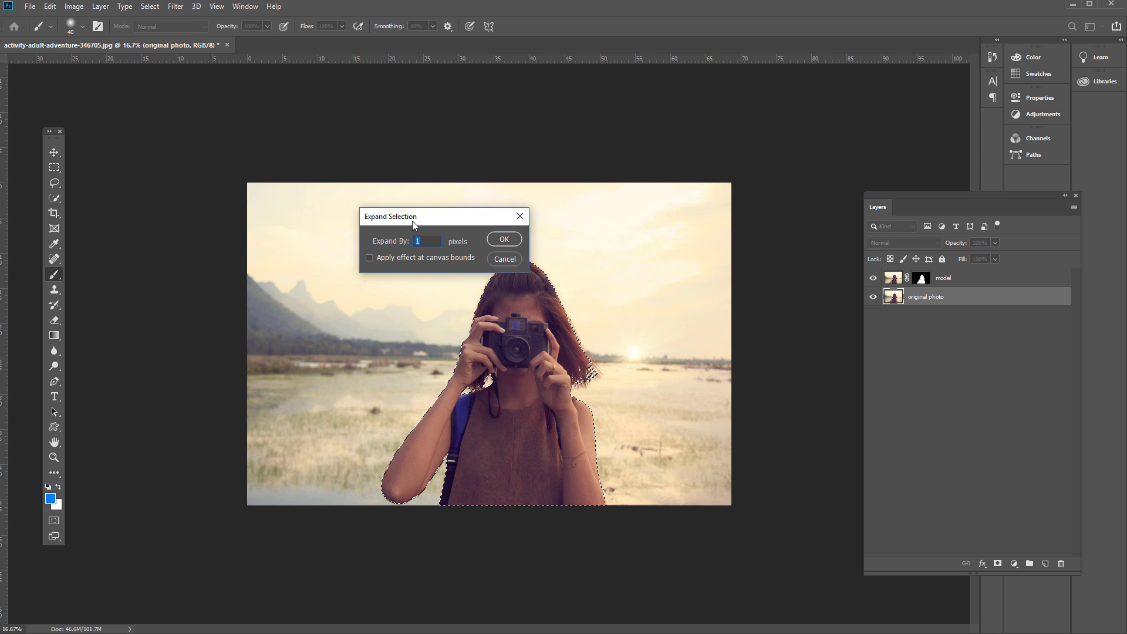
left_click_drag(412, 221, 666, 172)
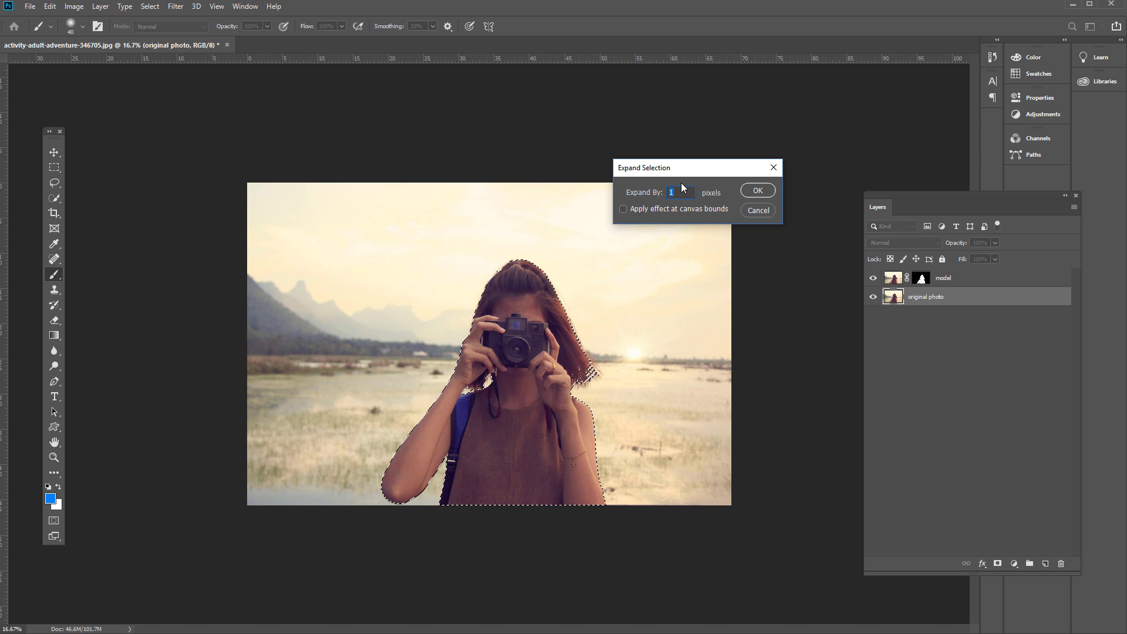
type("8")
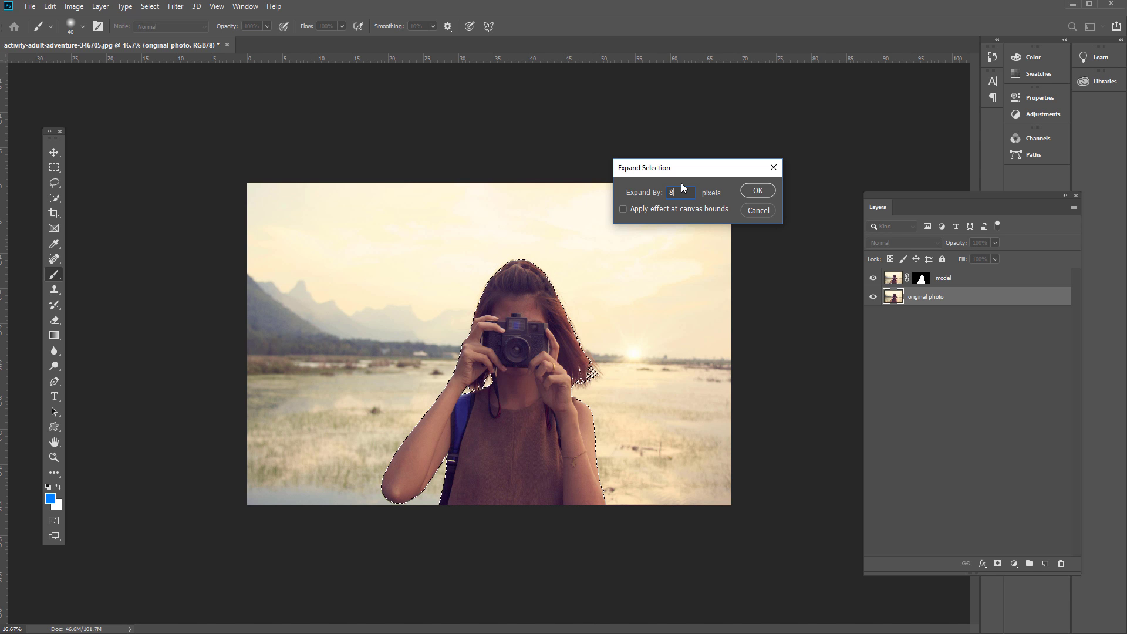
left_click(759, 192)
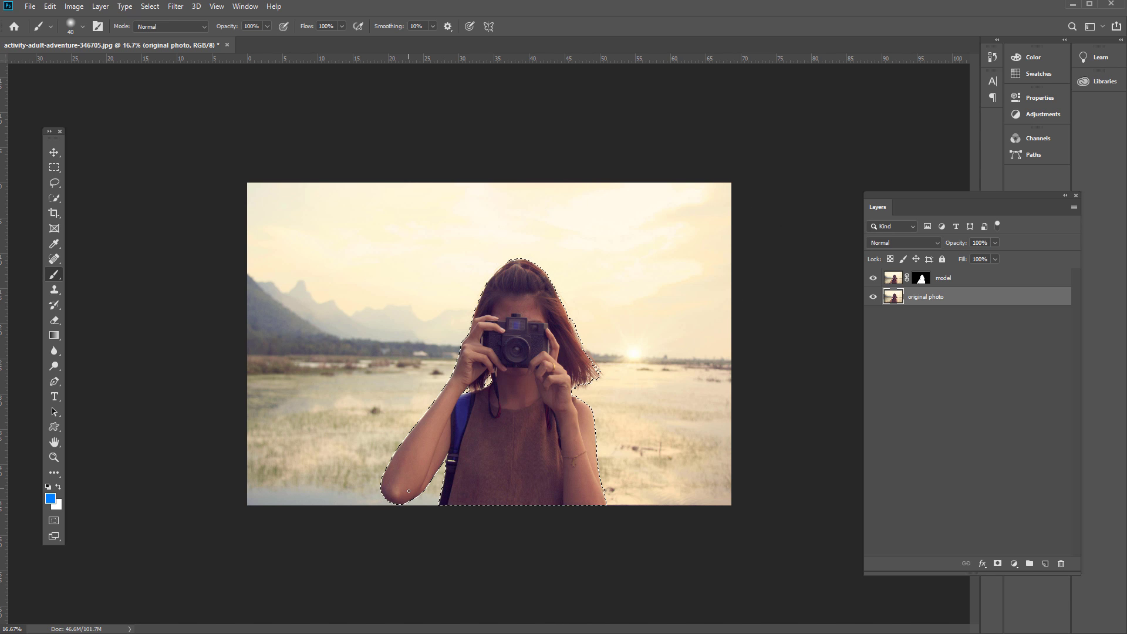
- Fill the selected woman on the original photo layer with Content-Aware at 100% opacity in Normal mode
left_click(51, 7)
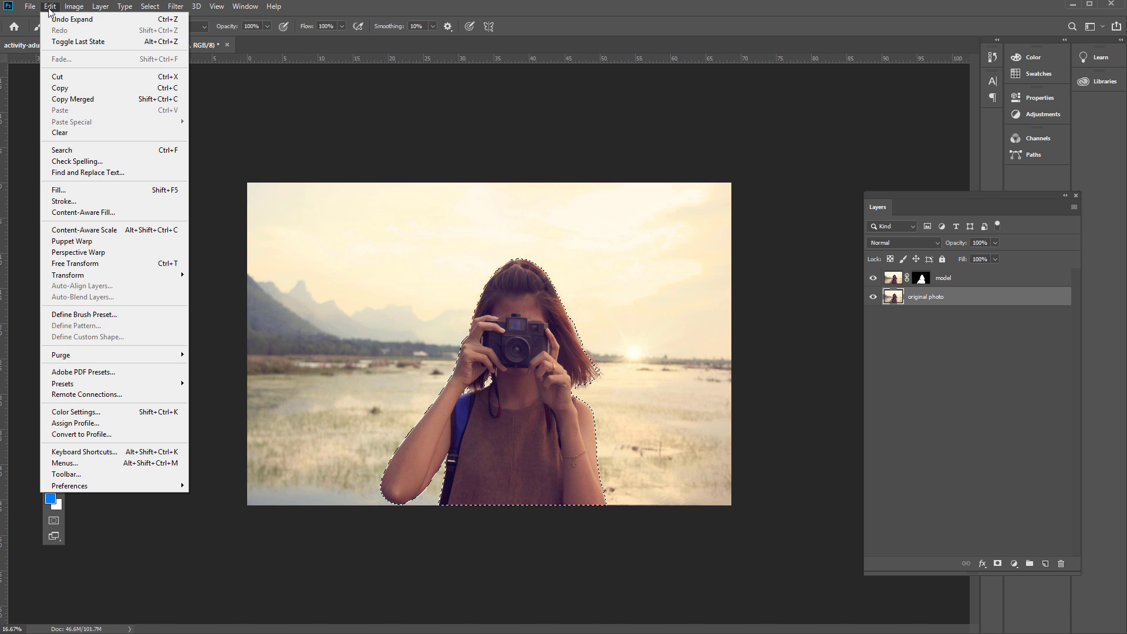
left_click(101, 190)
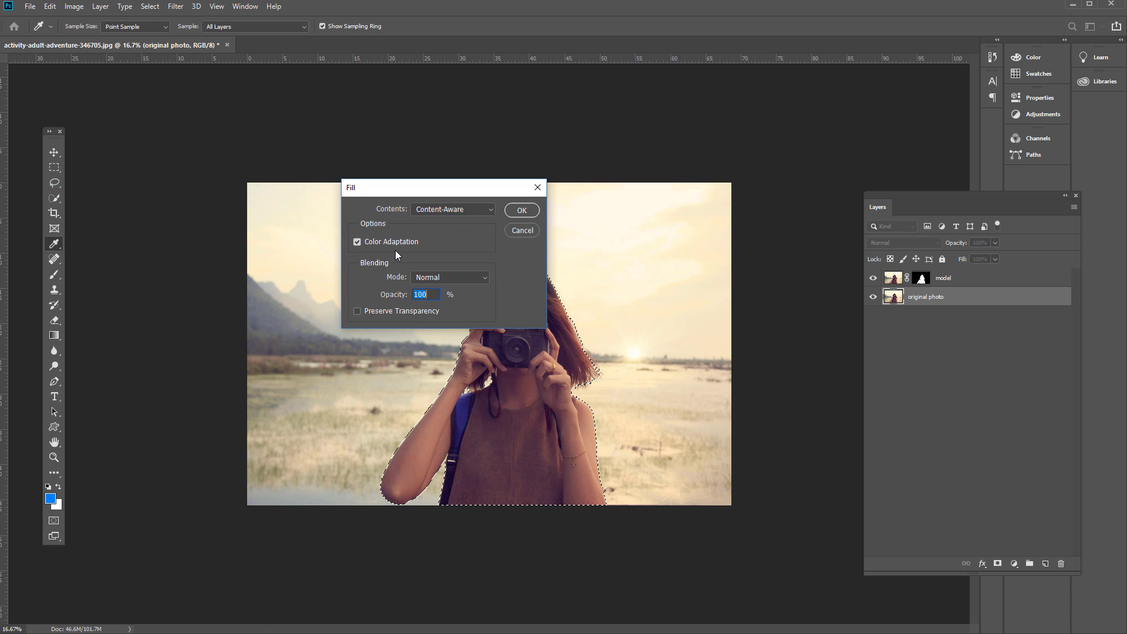
left_click(455, 210)
left_click(447, 261)
left_click(524, 210)
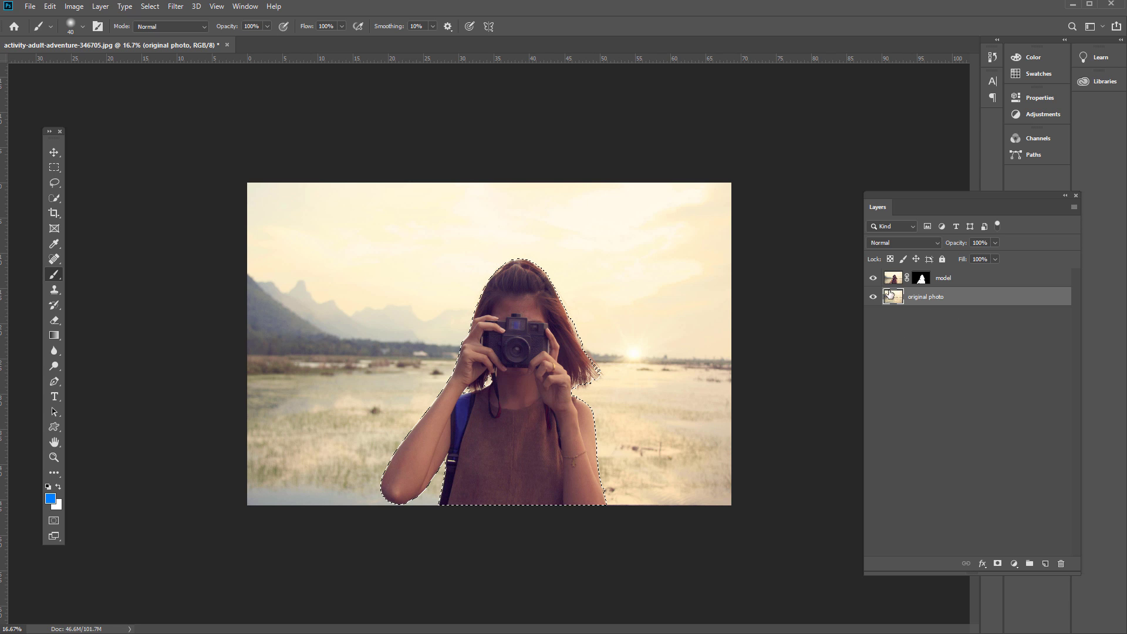
- Hide the model layer and deselect the woman's outline
left_click(874, 279)
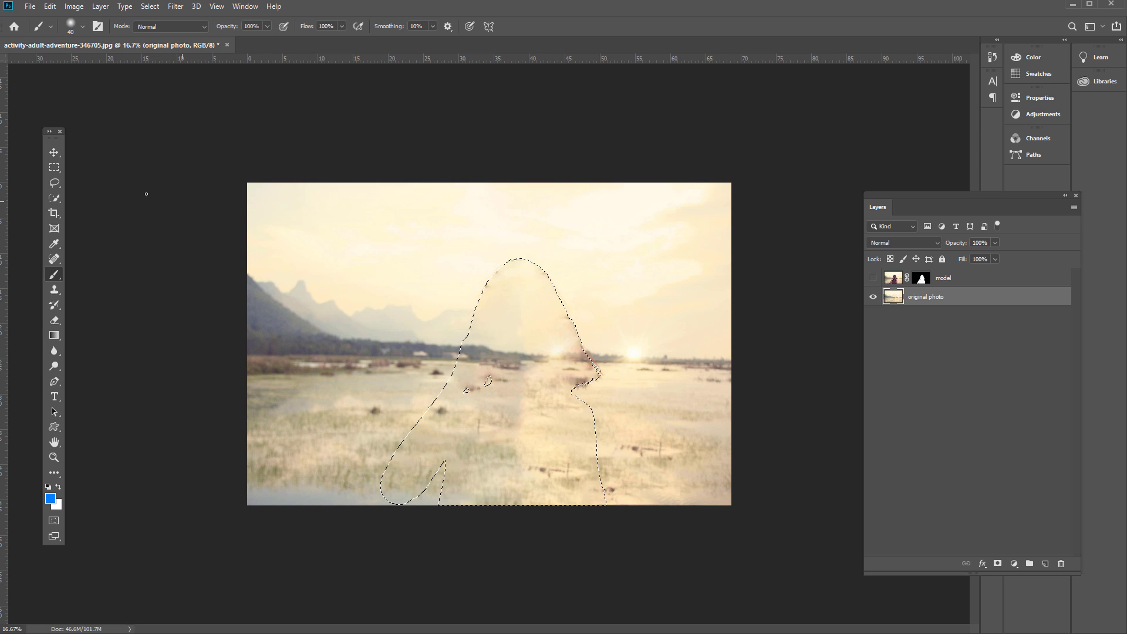
left_click(54, 168)
left_click(594, 222)
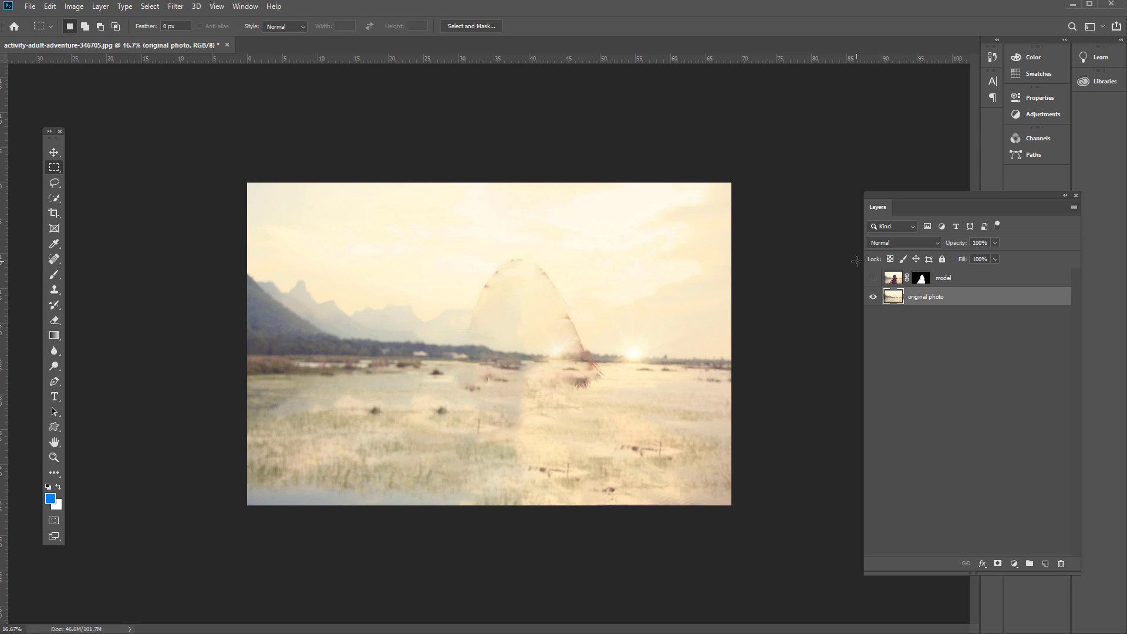
- Remove the leftover hair outline from the sky down to the horizon beside the sun with a 200 px Spot Healing Brush
left_click(53, 256)
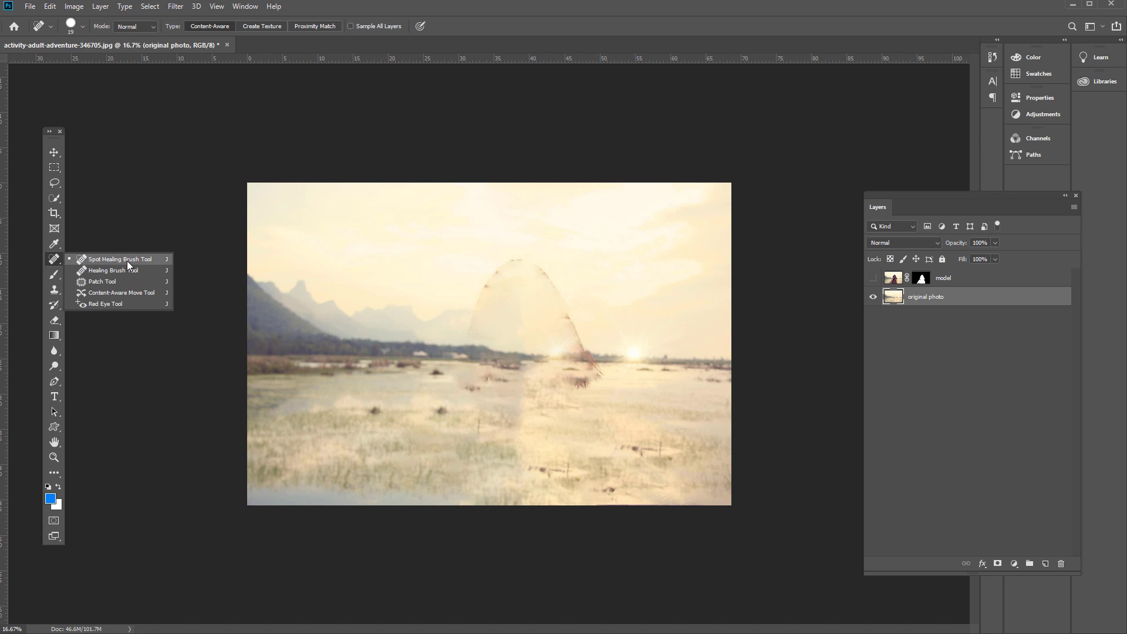
left_click(127, 261)
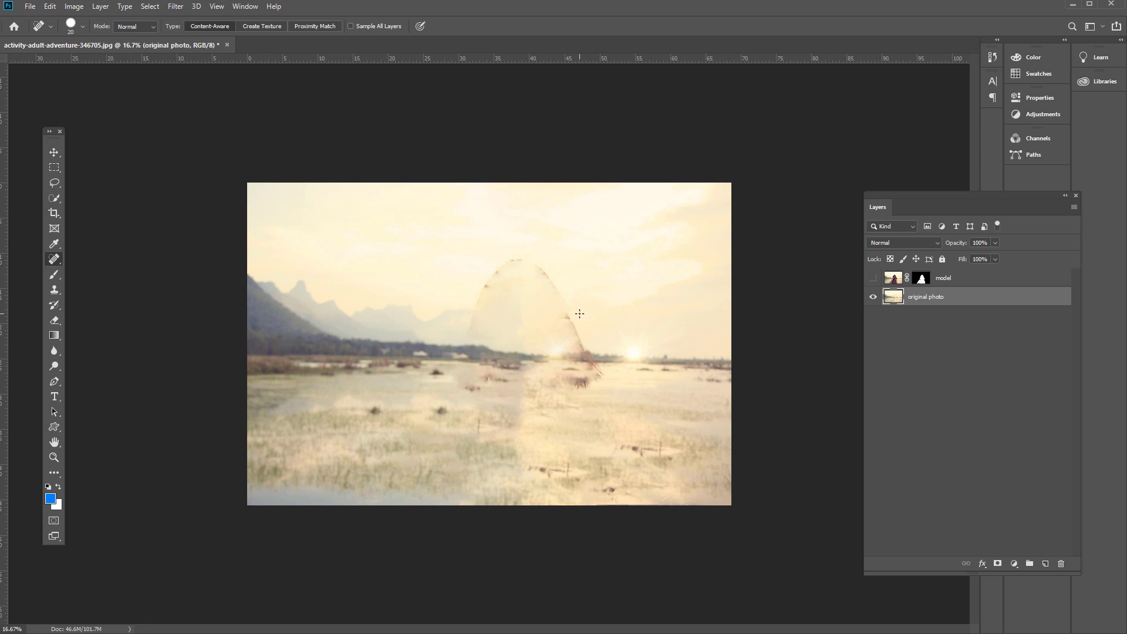
key("bracketright")
key("bracketright")
key("bracketright")
key("bracketright")
key("bracketright")
key("bracketright")
key("bracketright")
key("bracketright")
key("bracketright")
key("bracketright")
key("bracketright")
key("bracketright")
key("bracketright")
key("bracketright")
key("bracketright")
key("bracketleft")
key("bracketleft")
mouse_move(540, 272)
left_mouse_down()
mouse_move(606, 362)
mouse_move(586, 377)
left_mouse_up()
left_click_drag(606, 354, 566, 351)
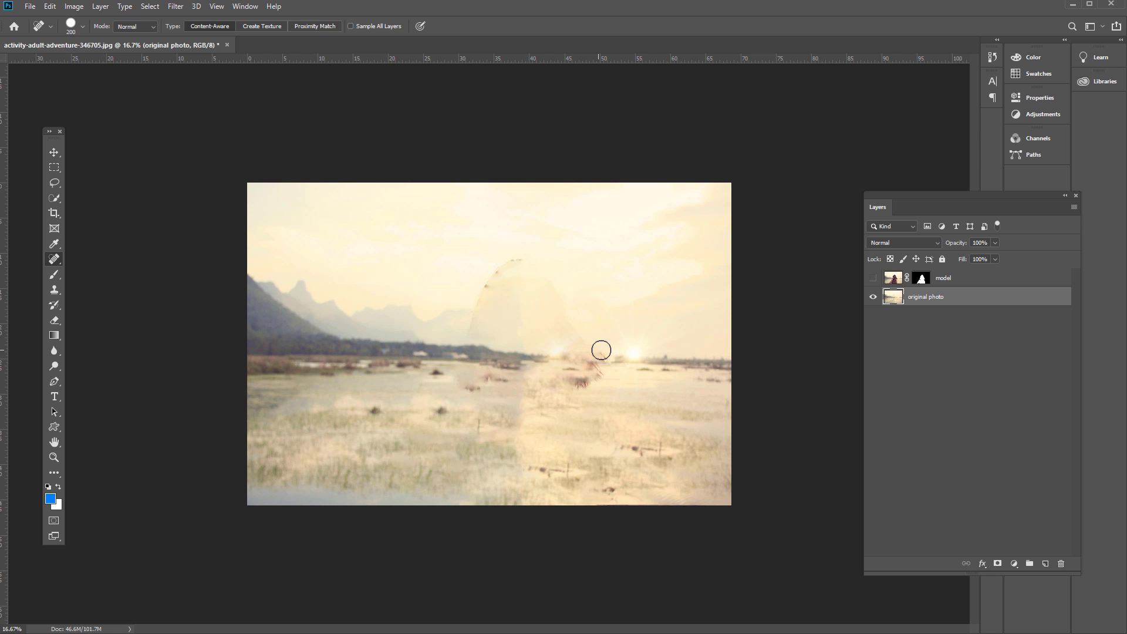
- Heal the remaining outline specks at the top of the head shape and the reddish hair remnants around the waterline
left_click(601, 350)
left_click_drag(525, 259, 487, 287)
mouse_move(599, 385)
left_mouse_down()
mouse_move(571, 387)
mouse_move(610, 377)
mouse_move(574, 376)
mouse_move(600, 350)
left_mouse_up()
left_click(609, 377)
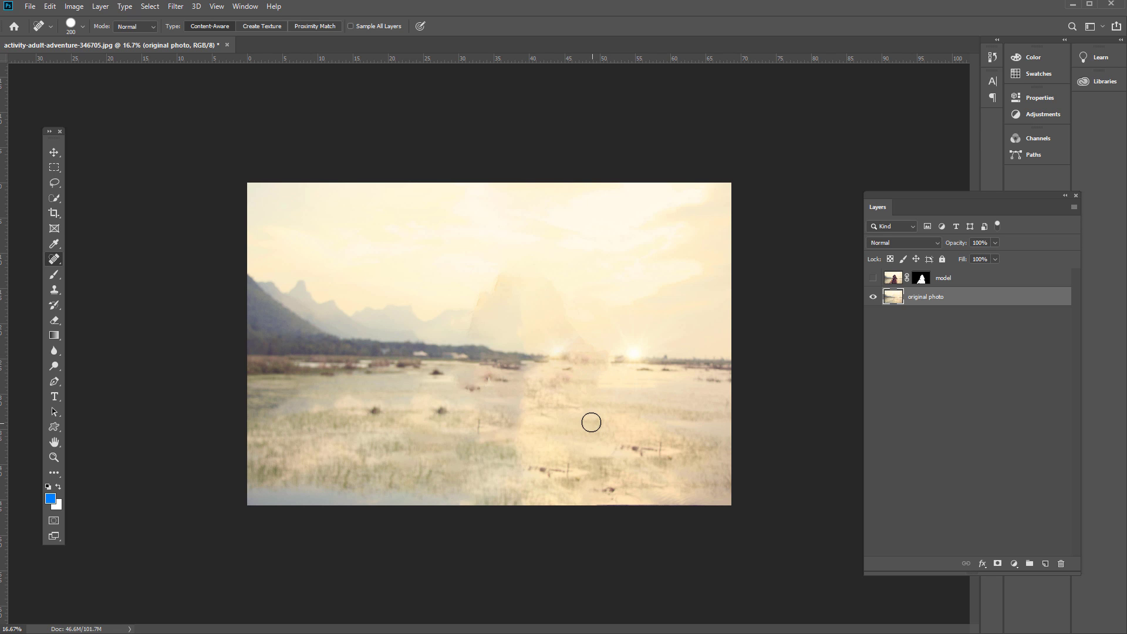
- Brush over the faint head-shaped patch in the sky with the 200 px Spot Healing Brush to blend its edge
left_click_drag(484, 273, 503, 287)
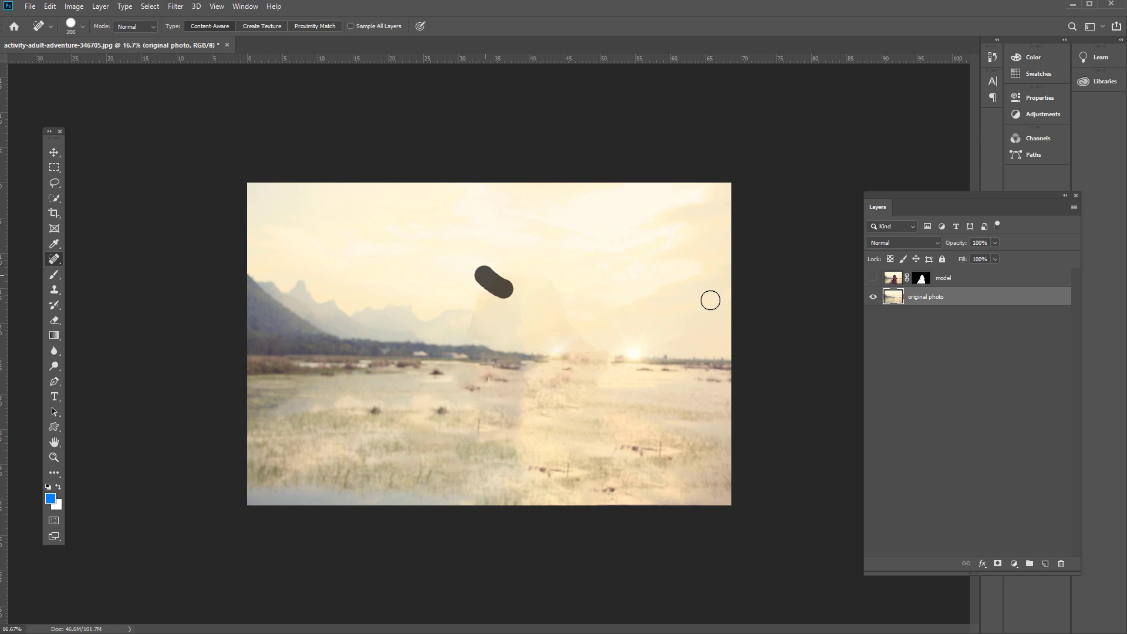
right_click(55, 260)
left_click(111, 259)
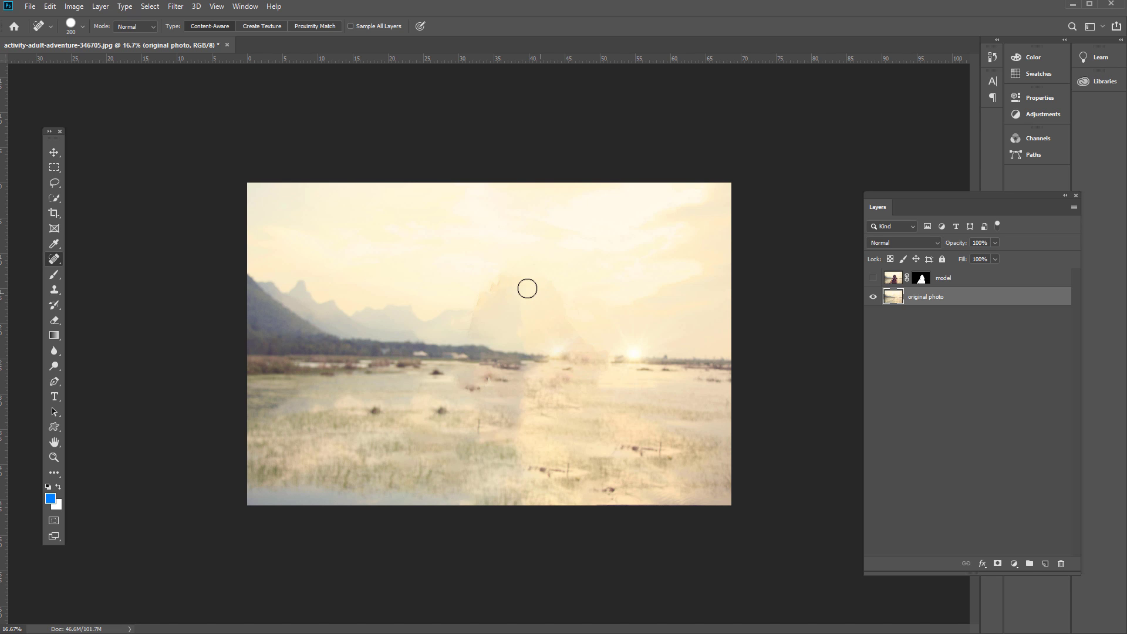
left_click_drag(509, 270, 473, 302)
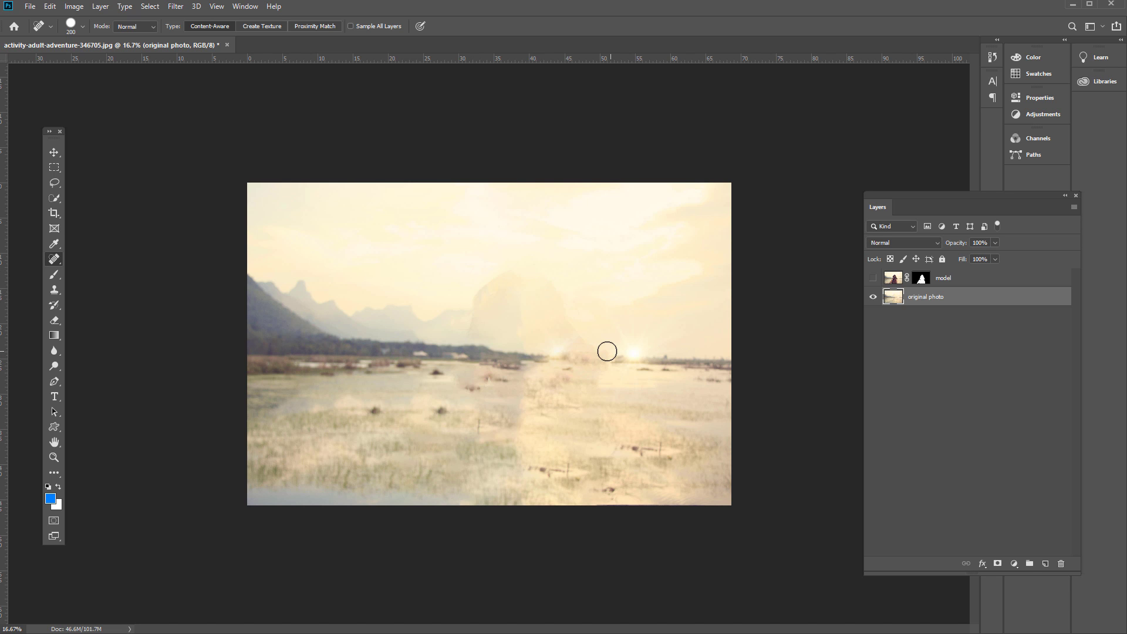
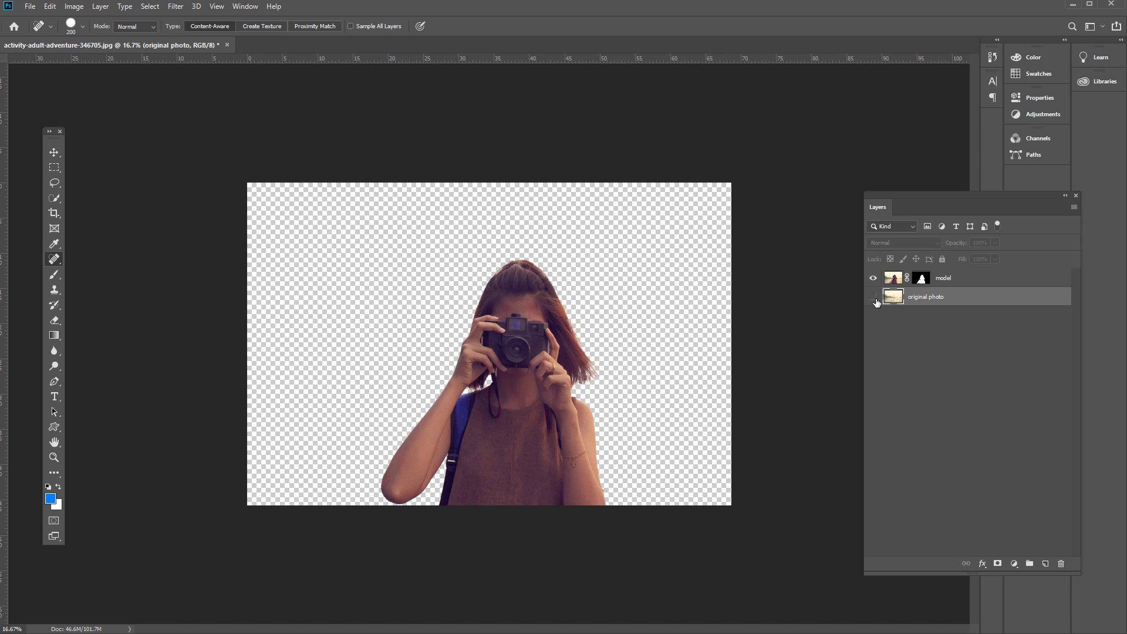
- Toggle the visibility of the model and original photo layers to compare them, leaving both shown
left_click(873, 296)
left_click(873, 278)
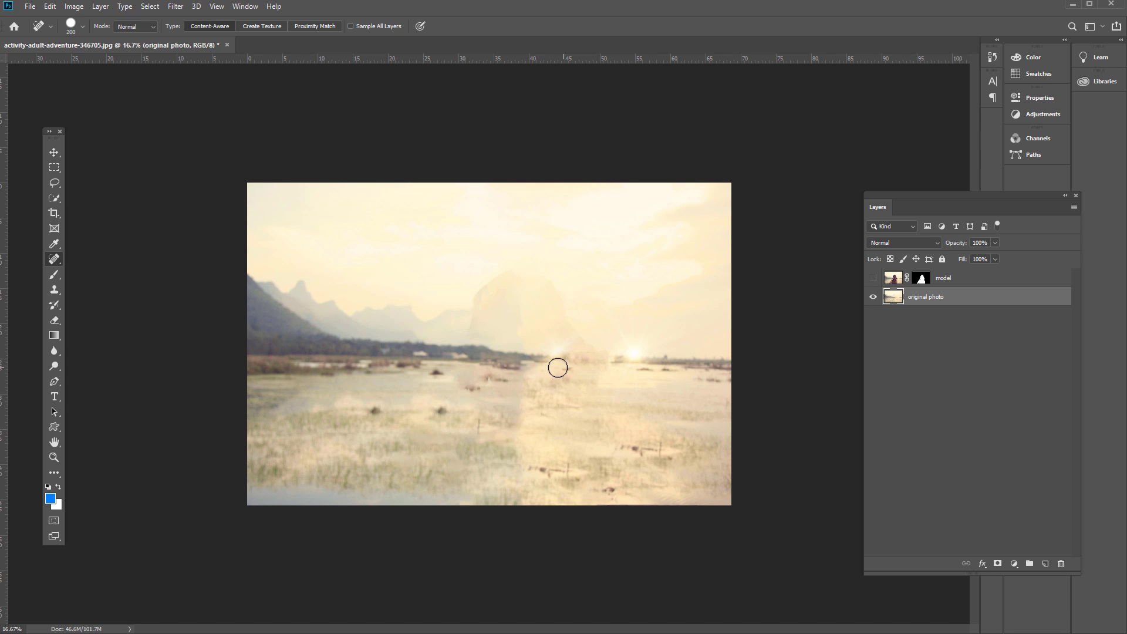
left_click(873, 278)
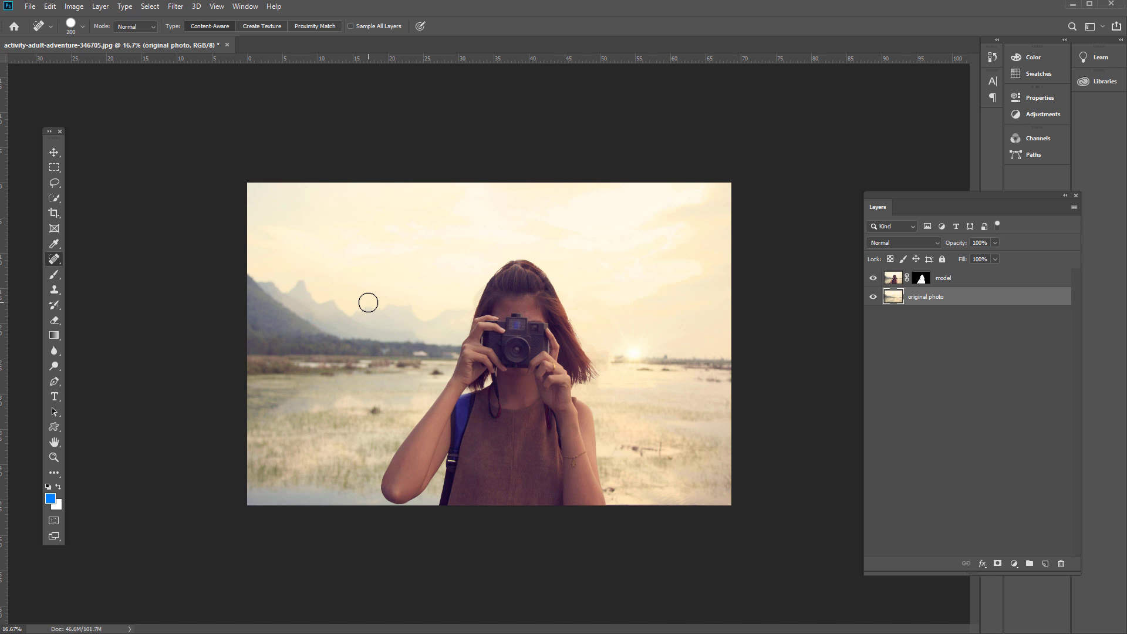
- Create a new 1920 x 1080 px document at 72 pixels/inch in RGB Color with a white background
left_click(29, 7)
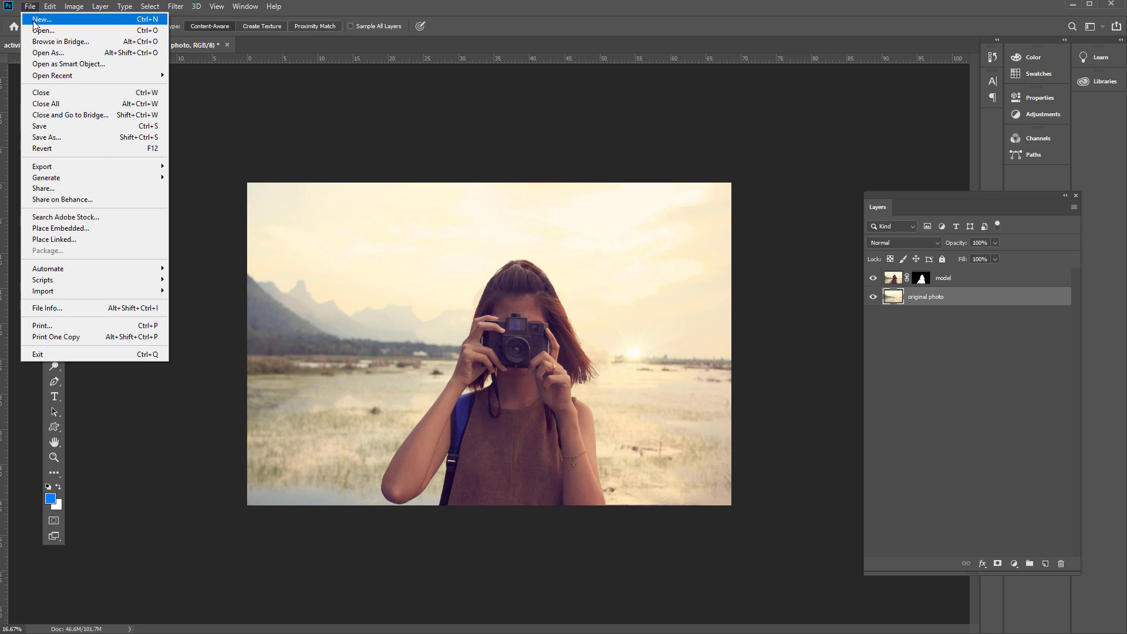
left_click(35, 20)
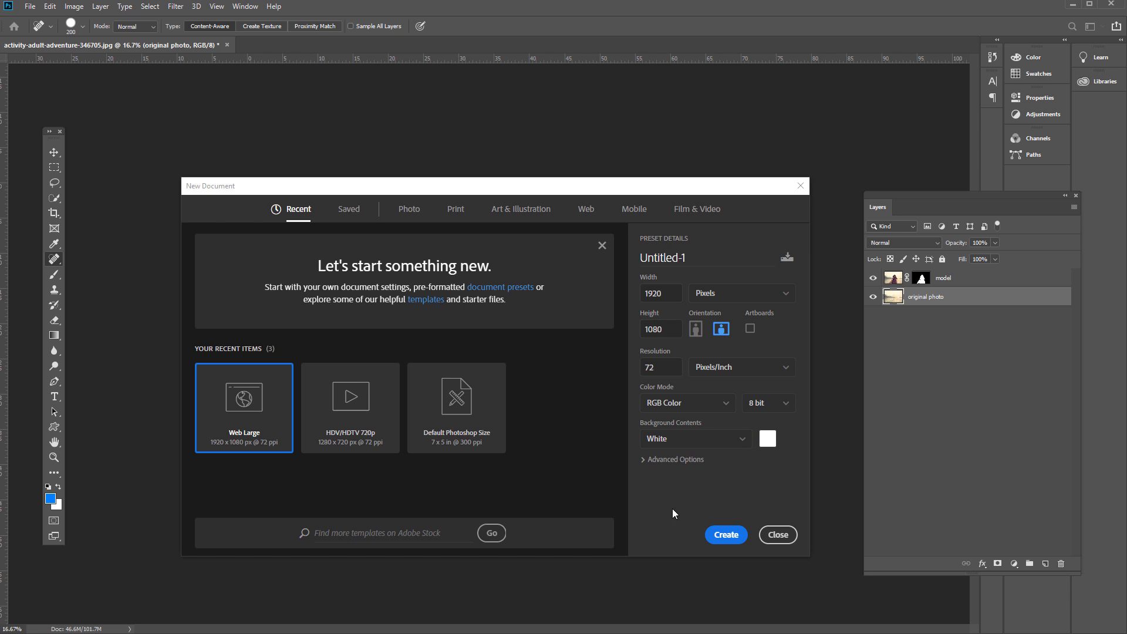
left_click(722, 534)
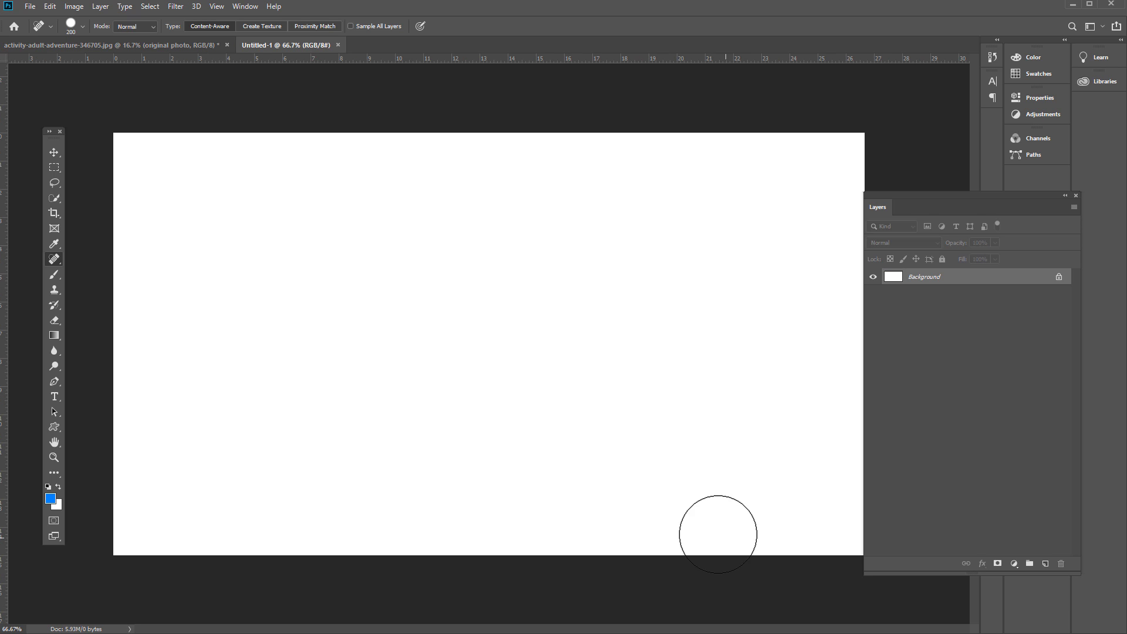
- Copy the model and original photo layers together from the photo document into the new blank document
left_click(164, 47)
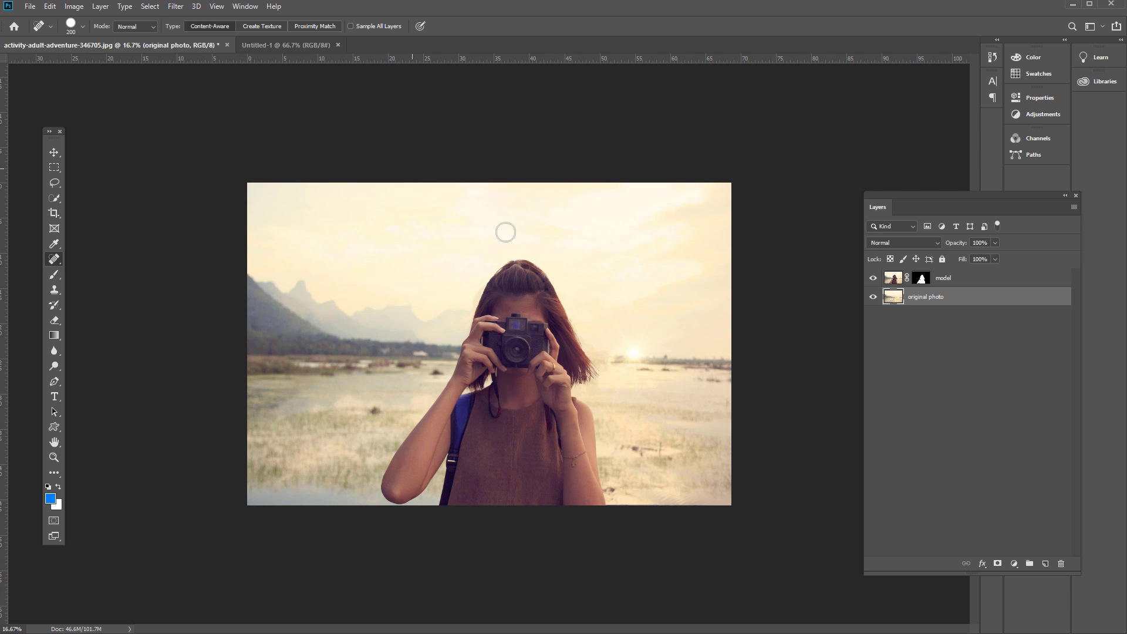
left_click(893, 280)
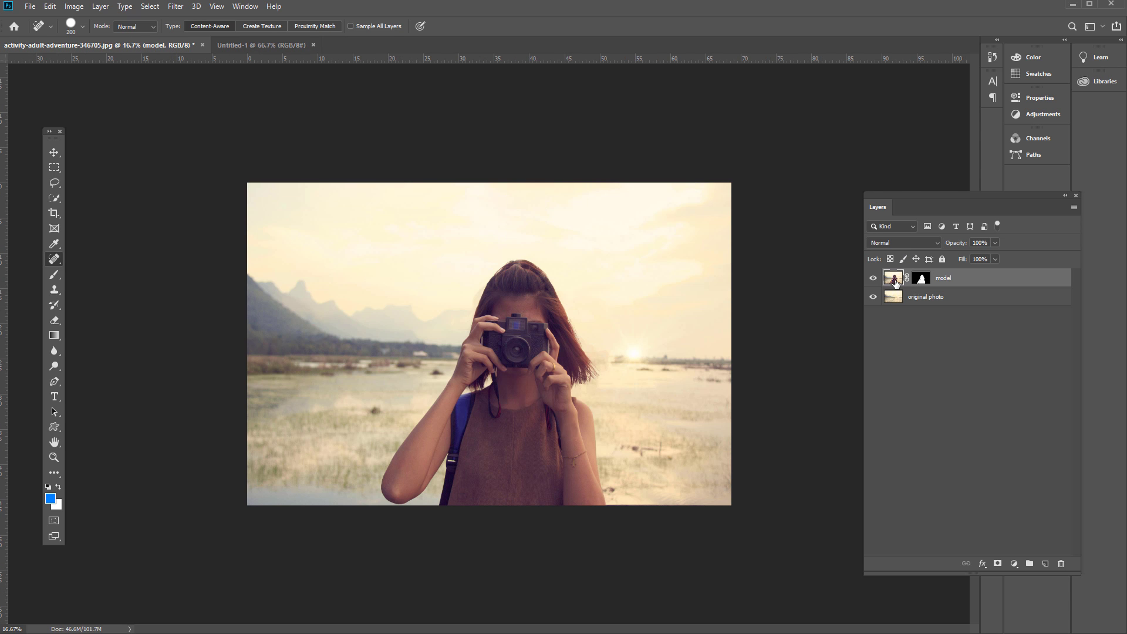
left_click(895, 300, "shift")
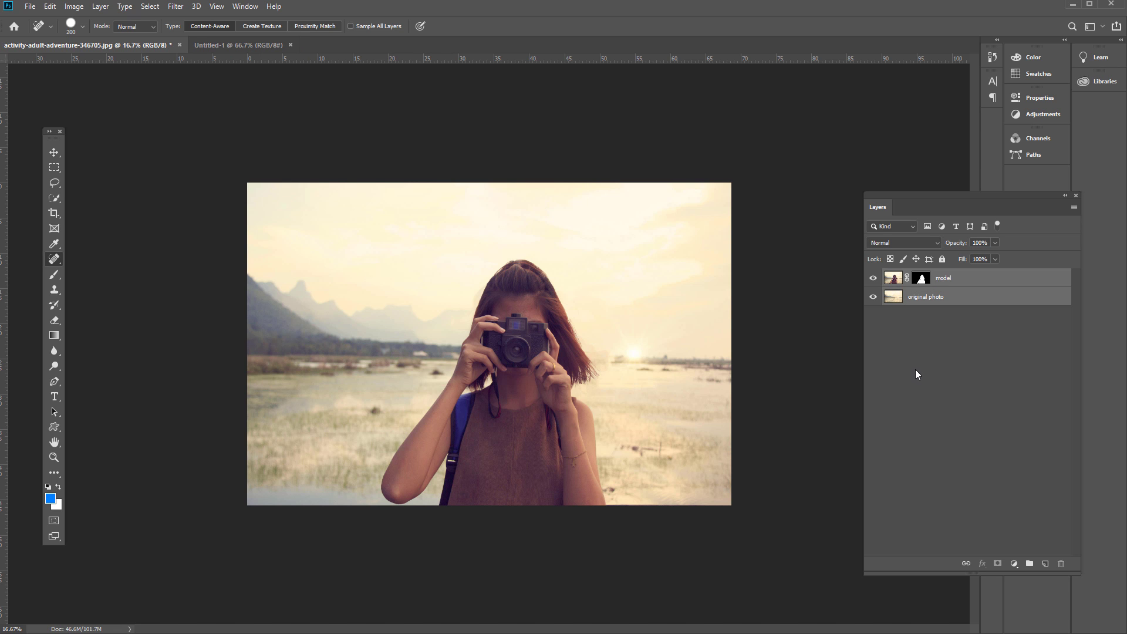
left_click_drag(951, 293, 235, 238)
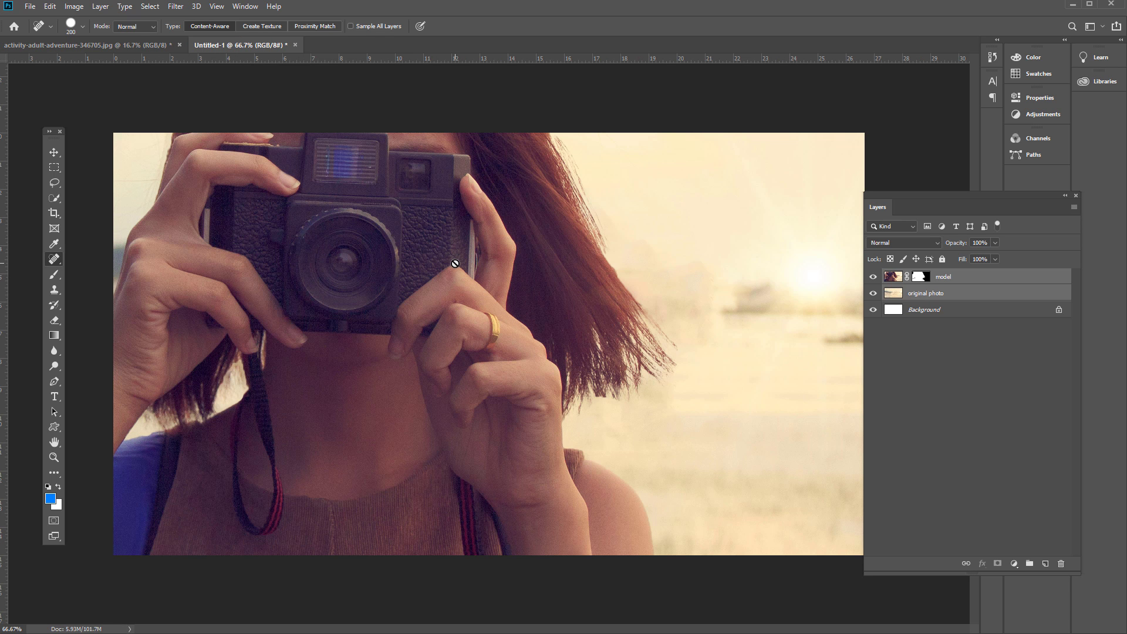
- Scale the model and original photo layers together to about 61% and centre them on the canvas at X 960, Y 540 px
key("ctrl+minus")
key("ctrl+minus")
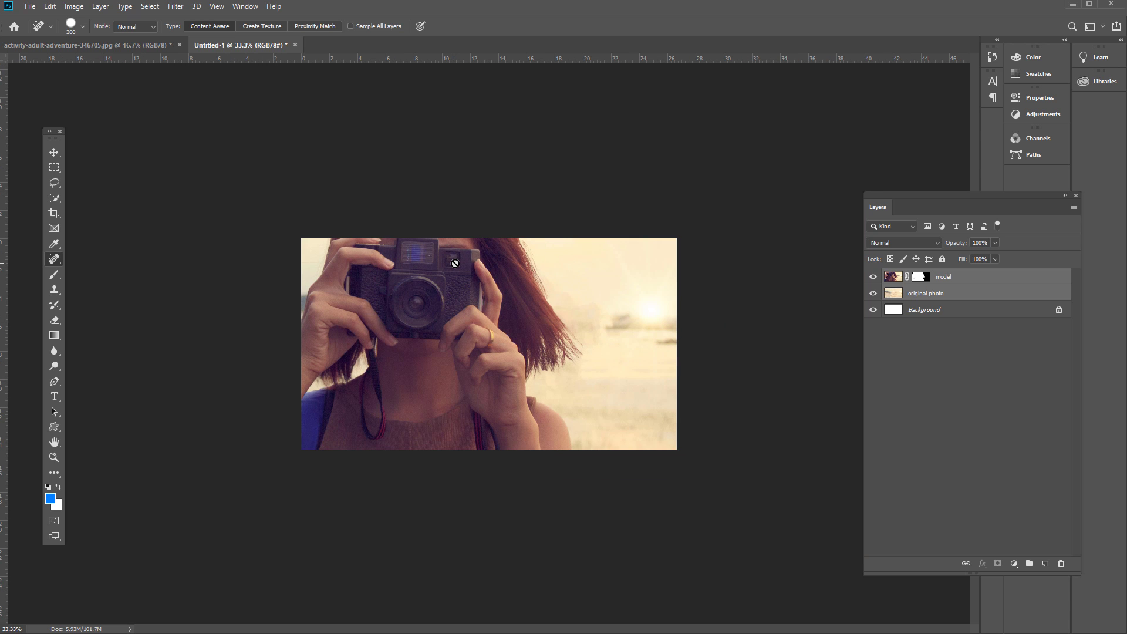
key("ctrl+minus")
key("ctrl+minus")
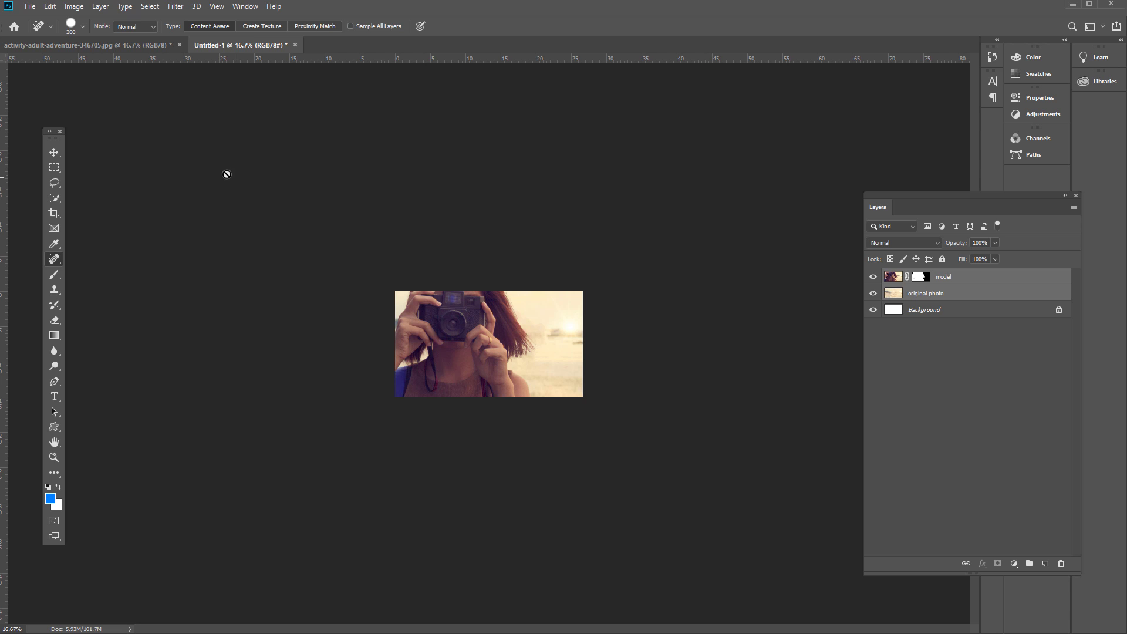
left_click(54, 152)
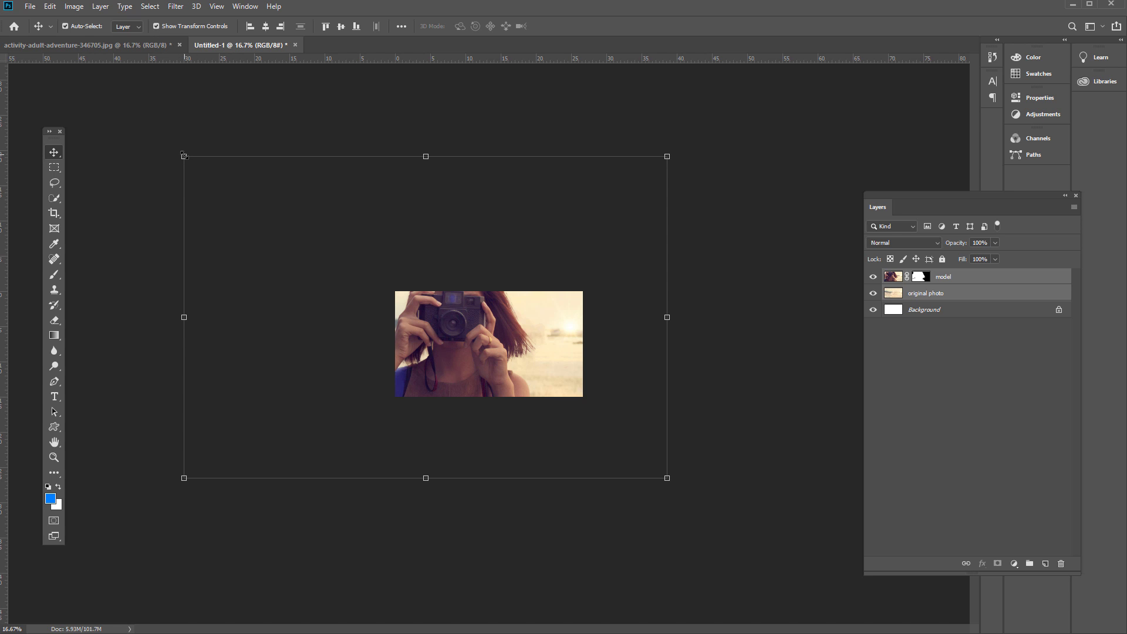
left_click_drag(184, 156, 334, 254)
left_click_drag(667, 478, 613, 414)
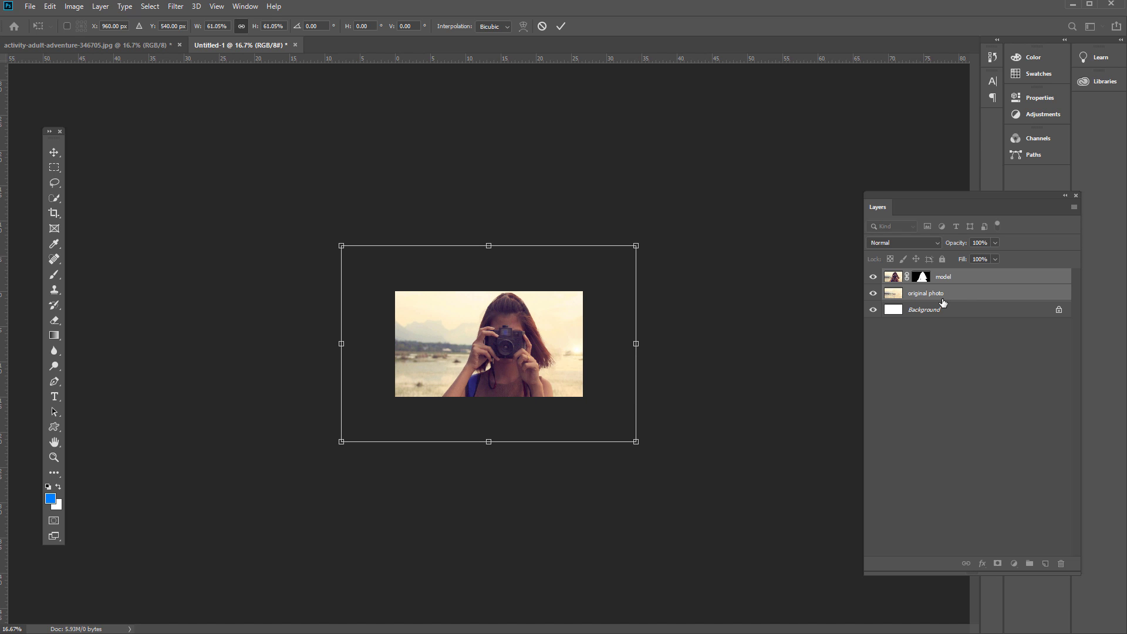
key("Return")
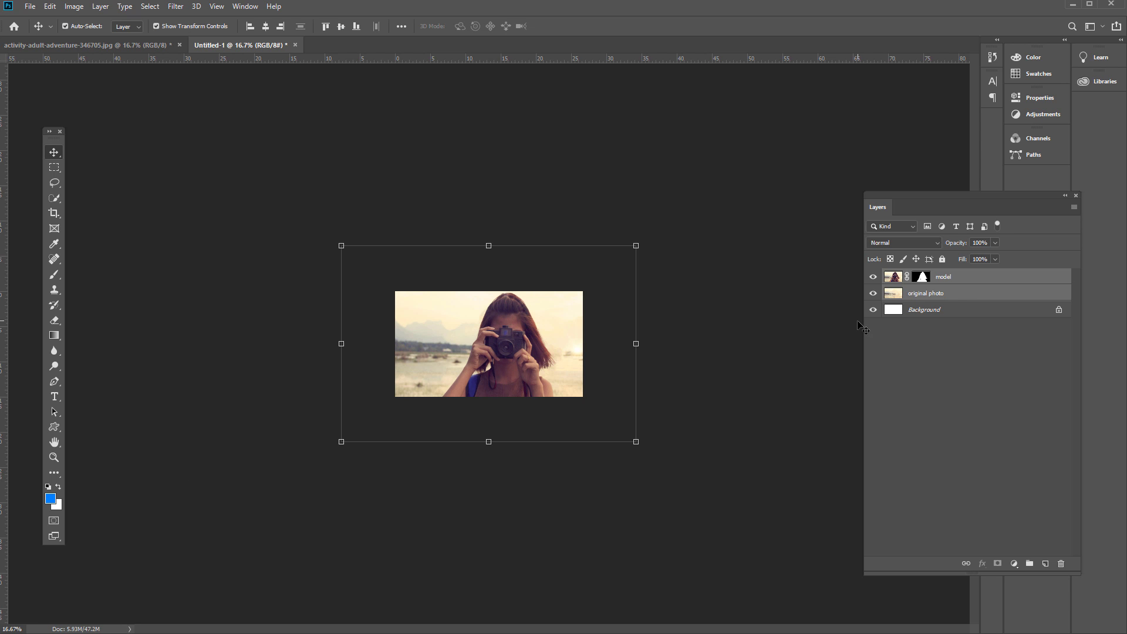
- Convert the original photo layer and the model layer each into its own Smart Object
left_click(925, 295)
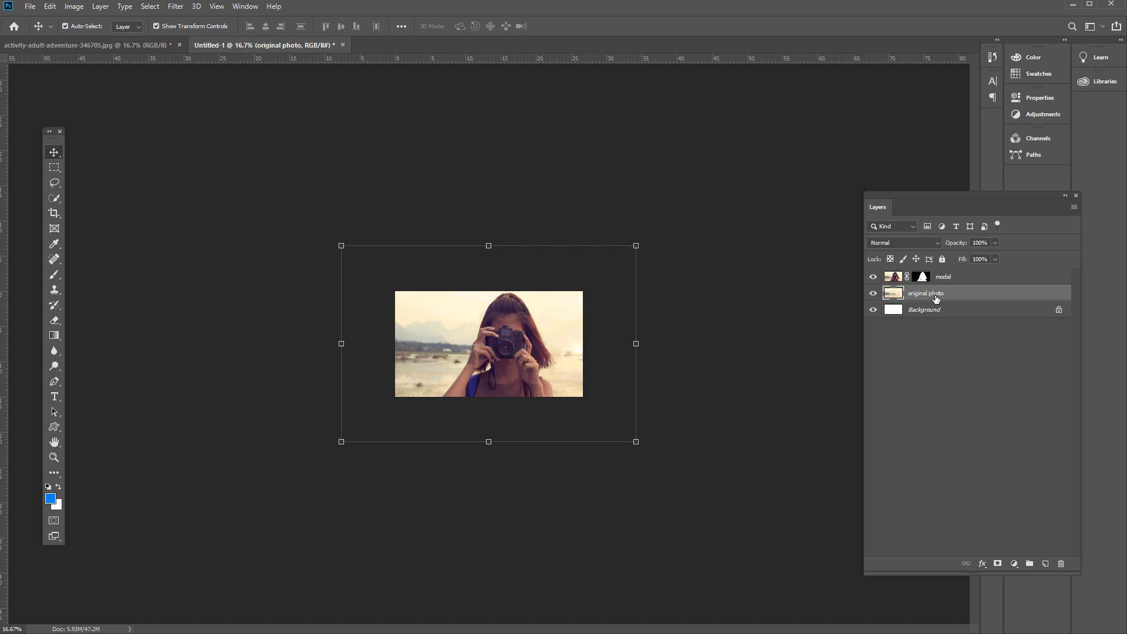
right_click(930, 297)
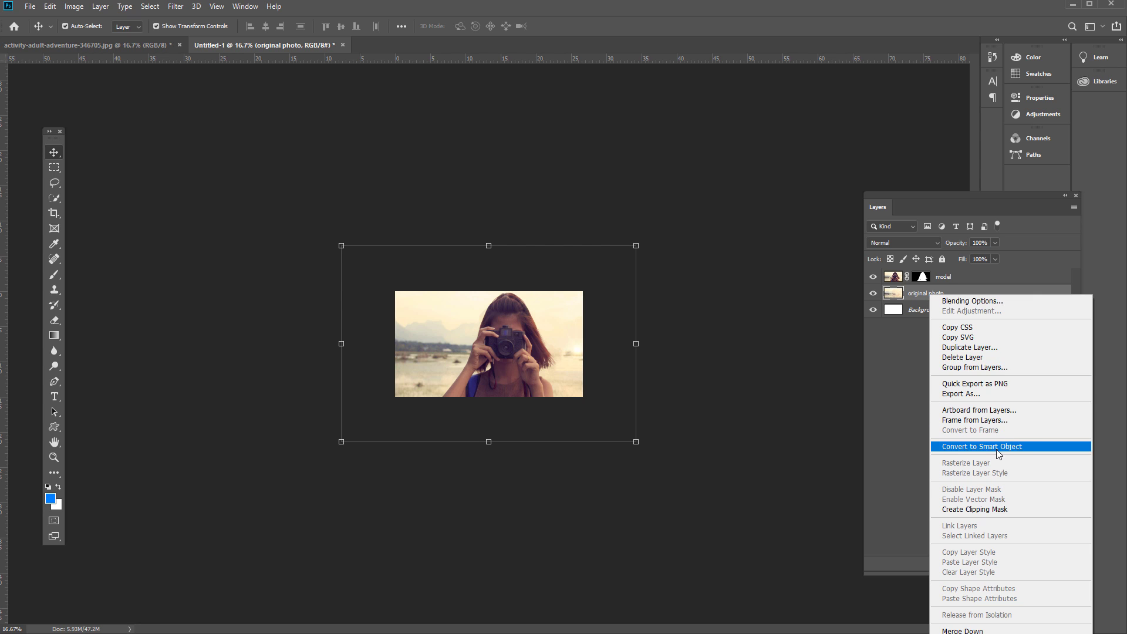
left_click(997, 448)
left_click(947, 277)
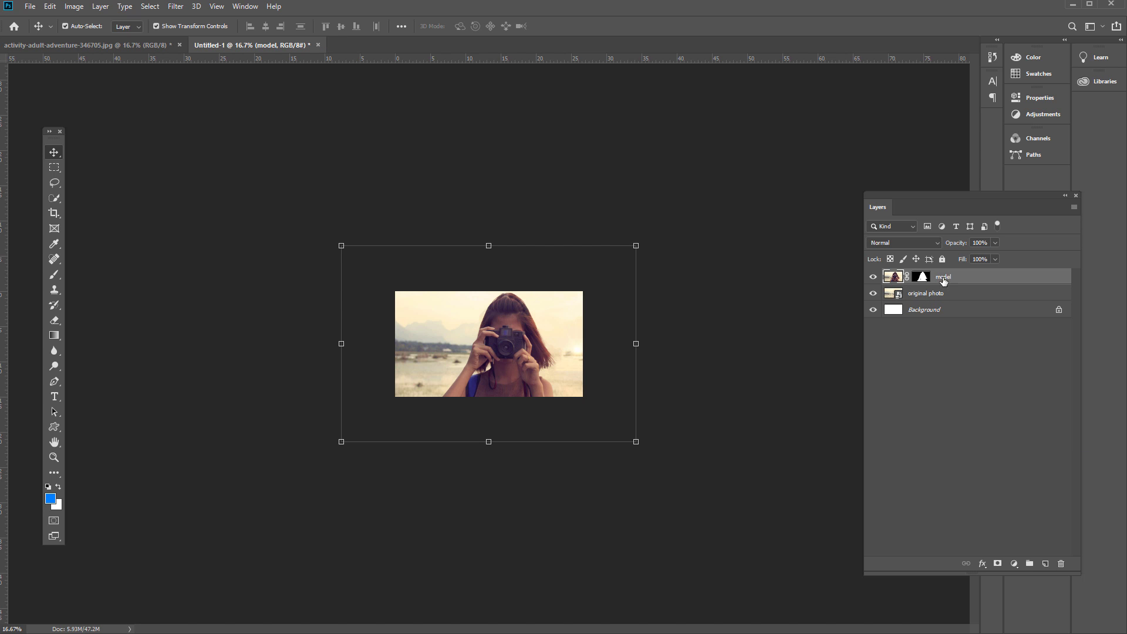
right_click(950, 279)
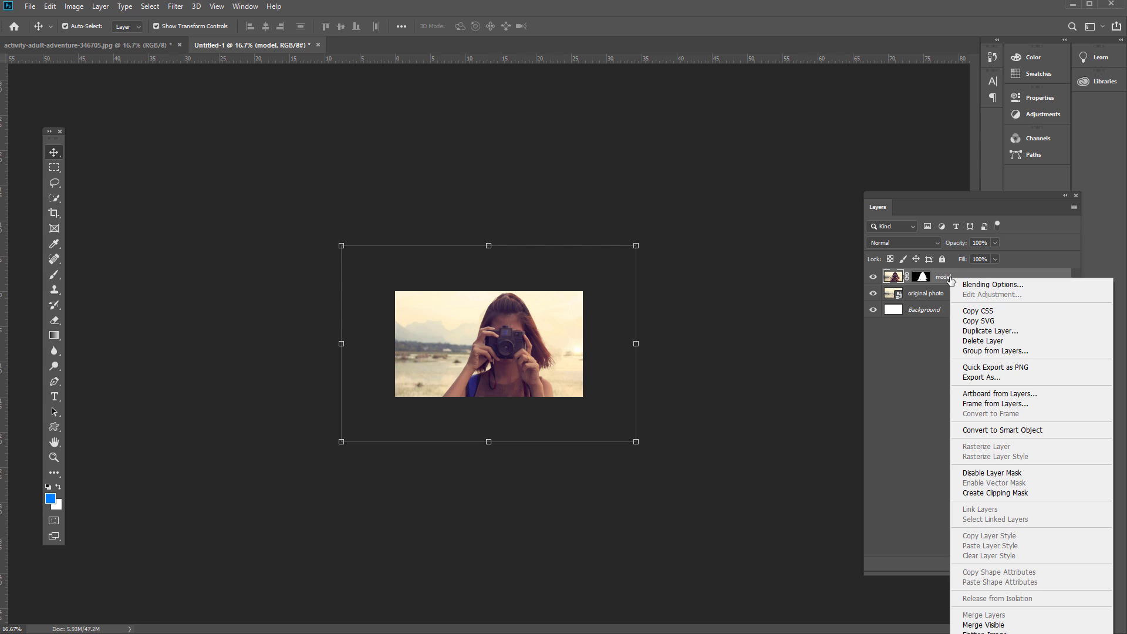
left_click(991, 431)
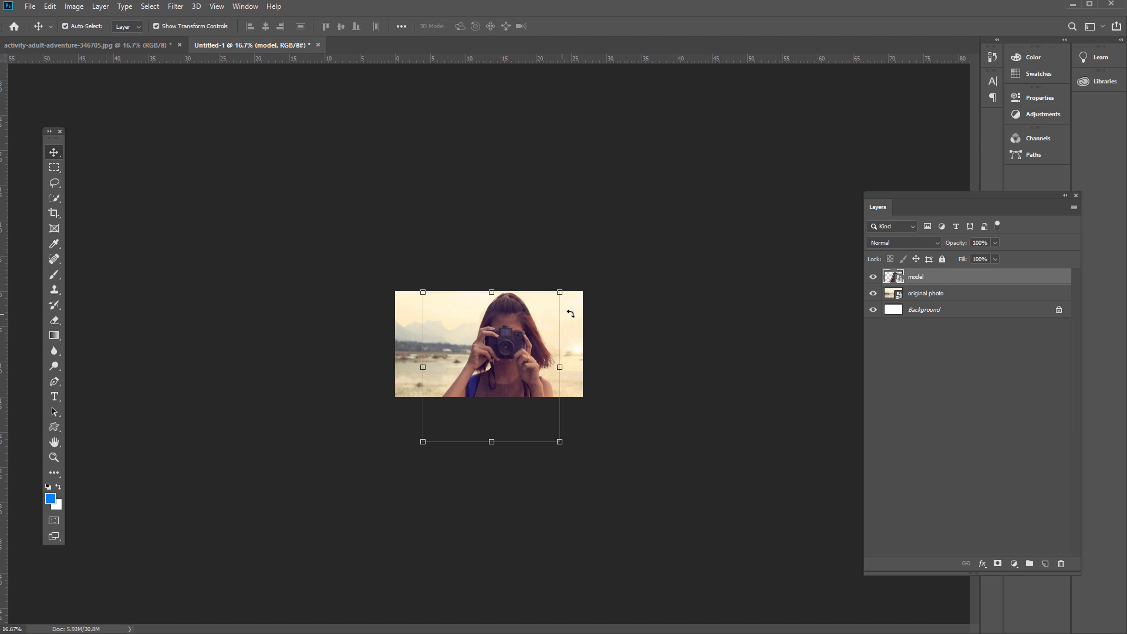
left_click(575, 282)
mouse_move(632, 247)
left_mouse_down()
mouse_move(519, 337)
mouse_move(637, 256)
left_mouse_up()
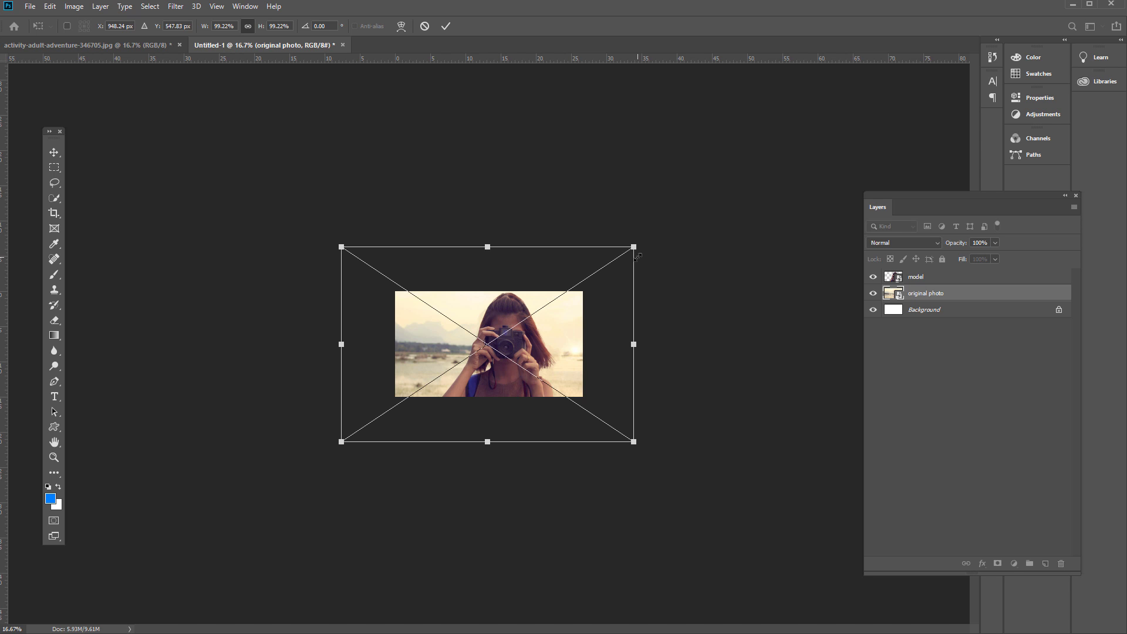
key("Return")
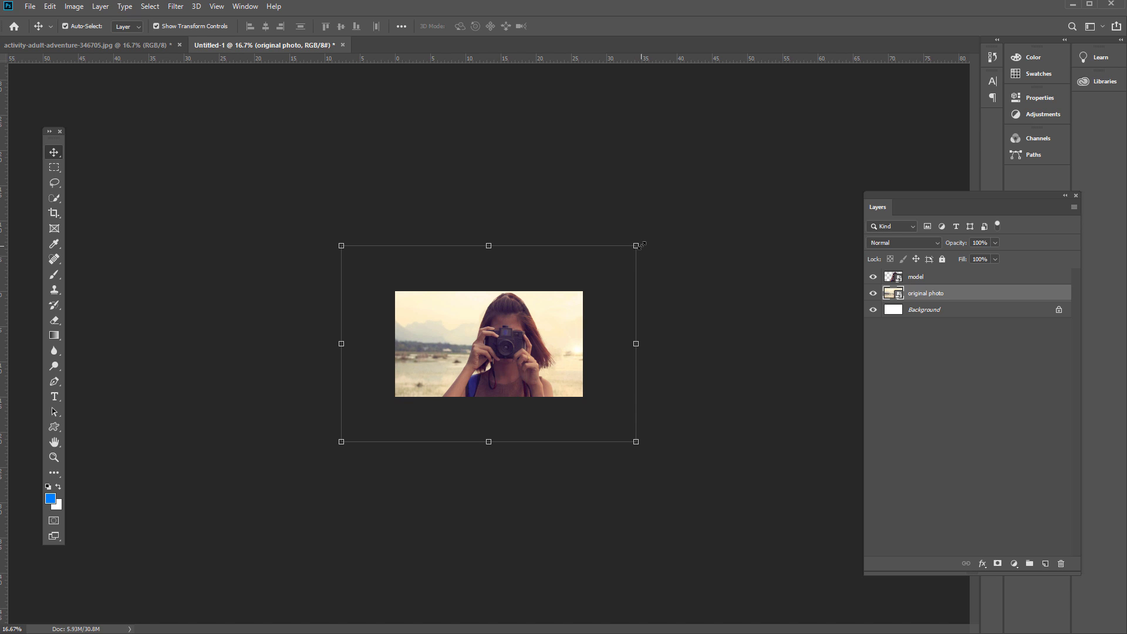
mouse_move(637, 244)
left_mouse_down()
mouse_move(613, 262)
mouse_move(651, 233)
mouse_move(634, 238)
left_mouse_up()
key("Return")
- Show the Timeline and widen it to span most of the area below the canvas
key("ctrl+plus")
key("ctrl+plus")
key("ctrl+plus")
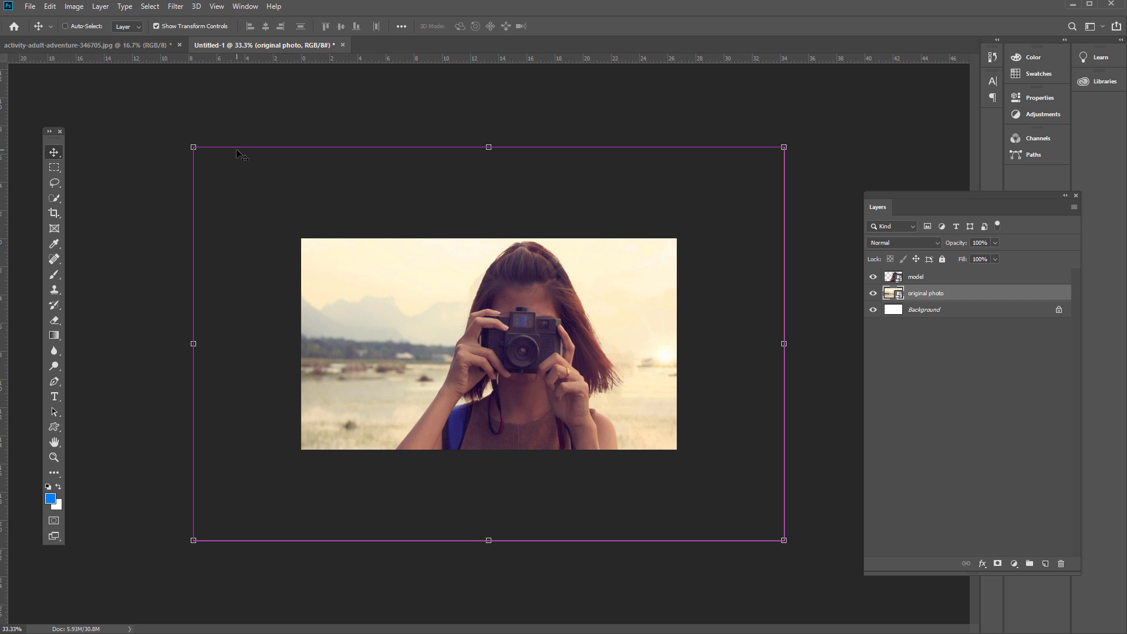
key("ctrl+minus")
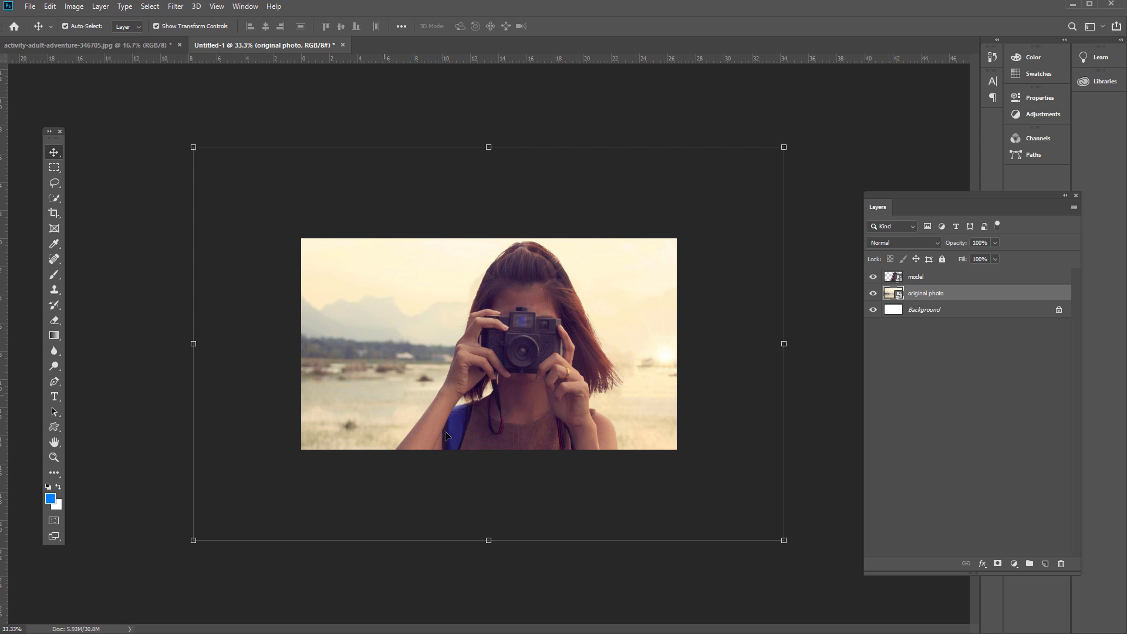
left_click(246, 7)
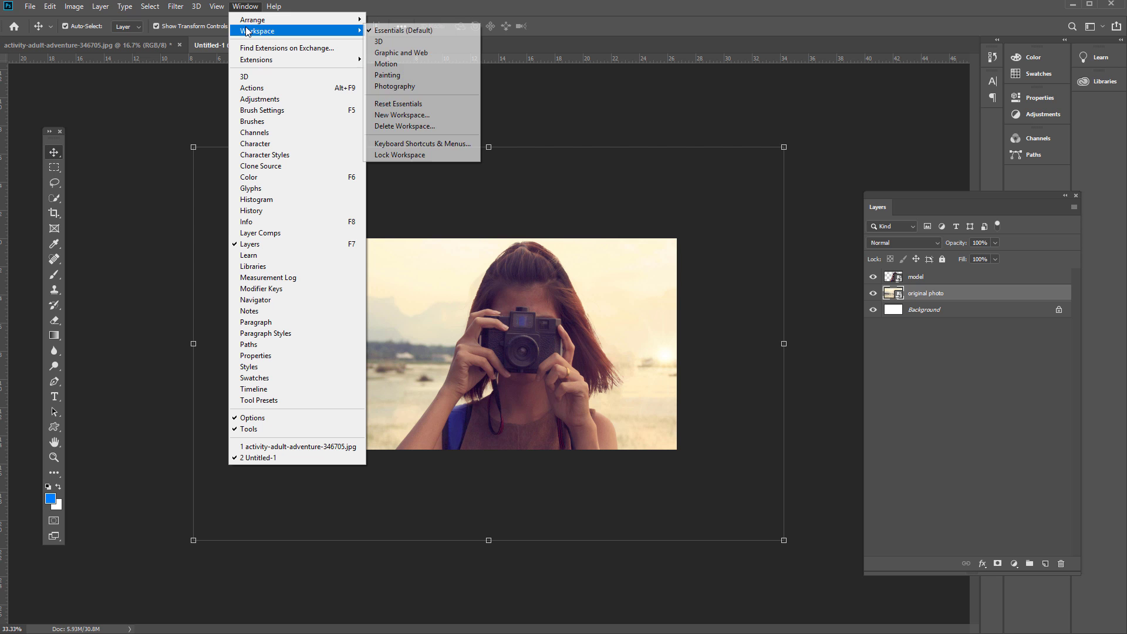
left_click(249, 389)
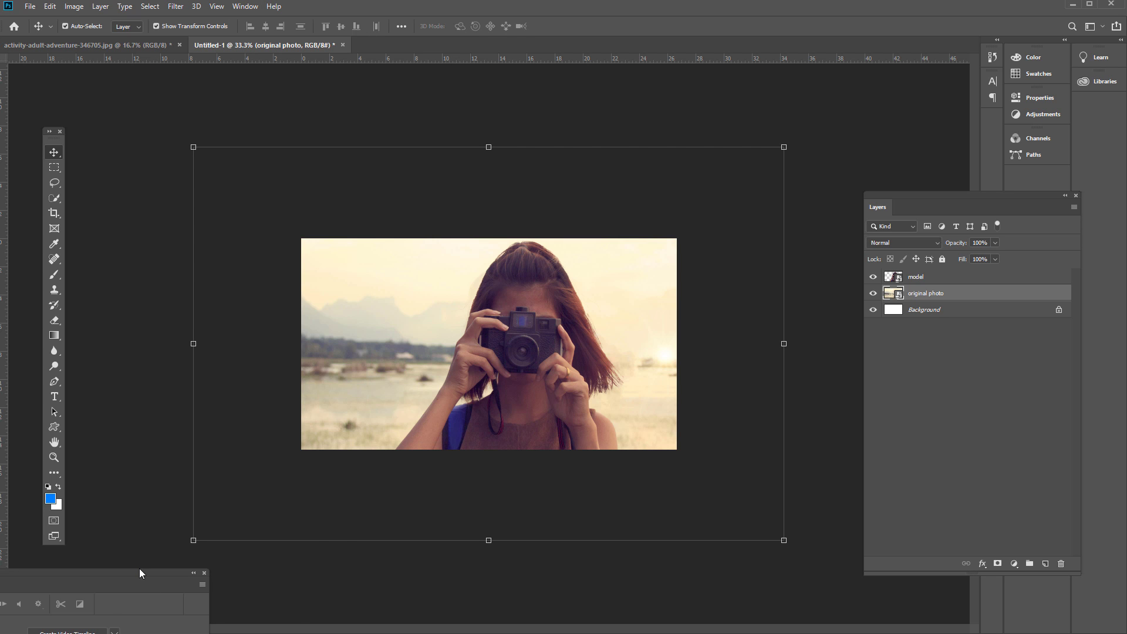
left_click_drag(140, 573, 213, 530)
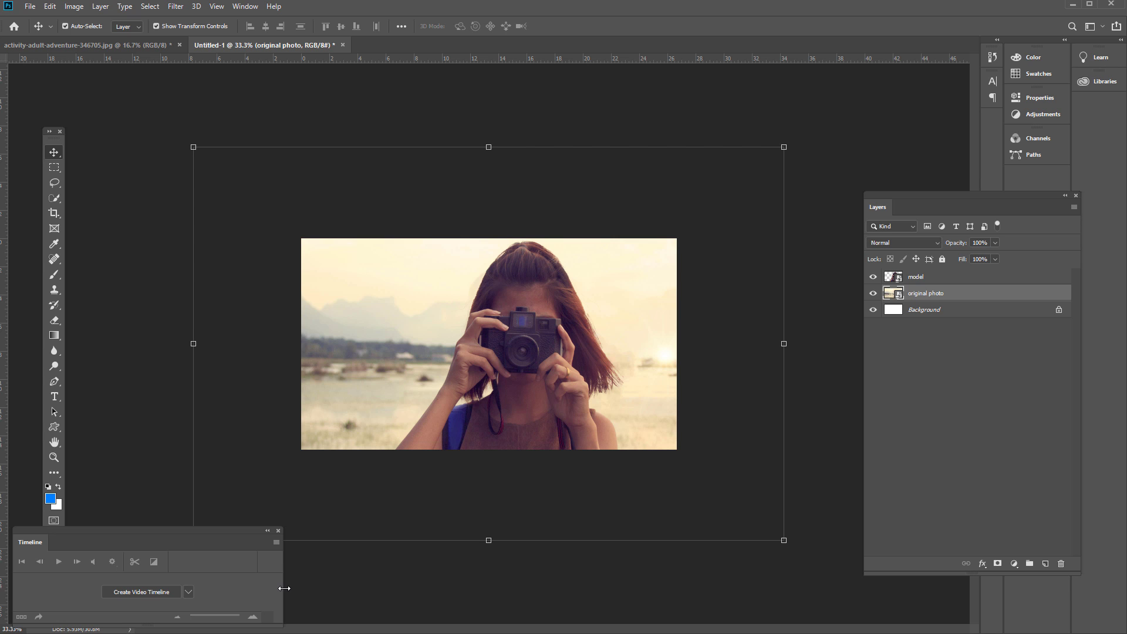
left_click_drag(284, 591, 833, 592)
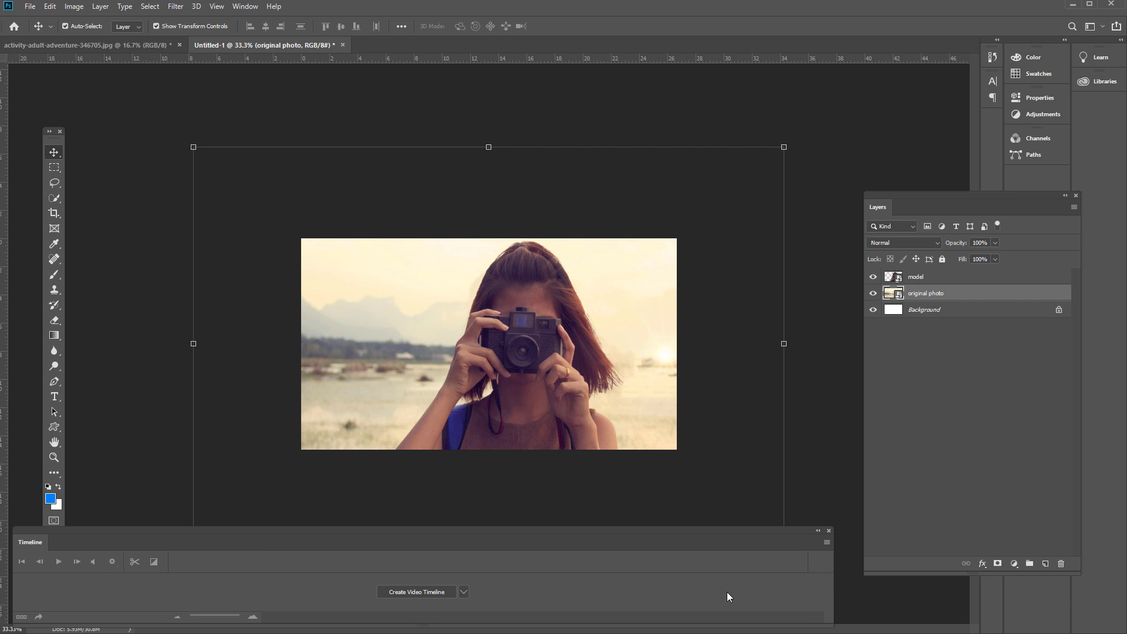
- Create a video timeline and enlarge its window to fit the model, original photo and audio tracks
left_click(463, 592)
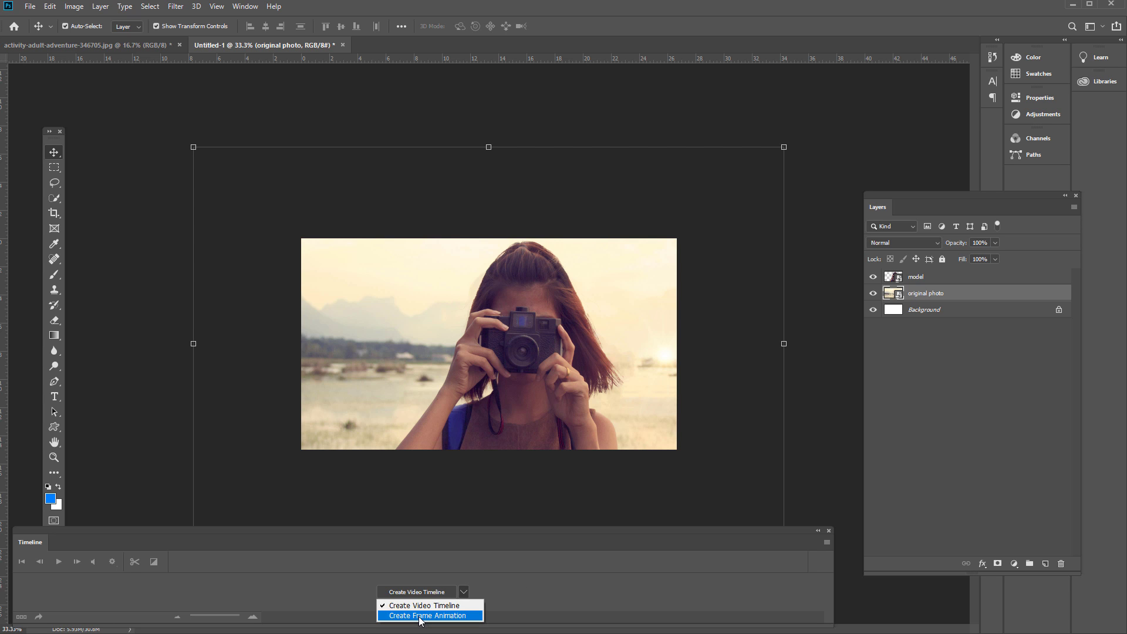
left_click(420, 616)
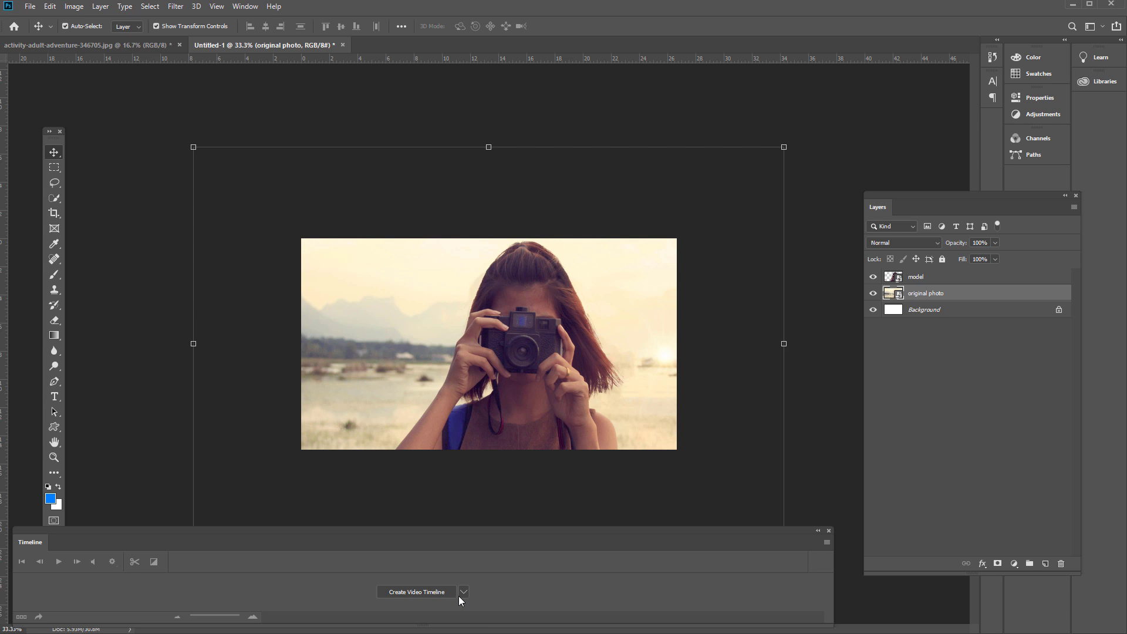
left_click(424, 593)
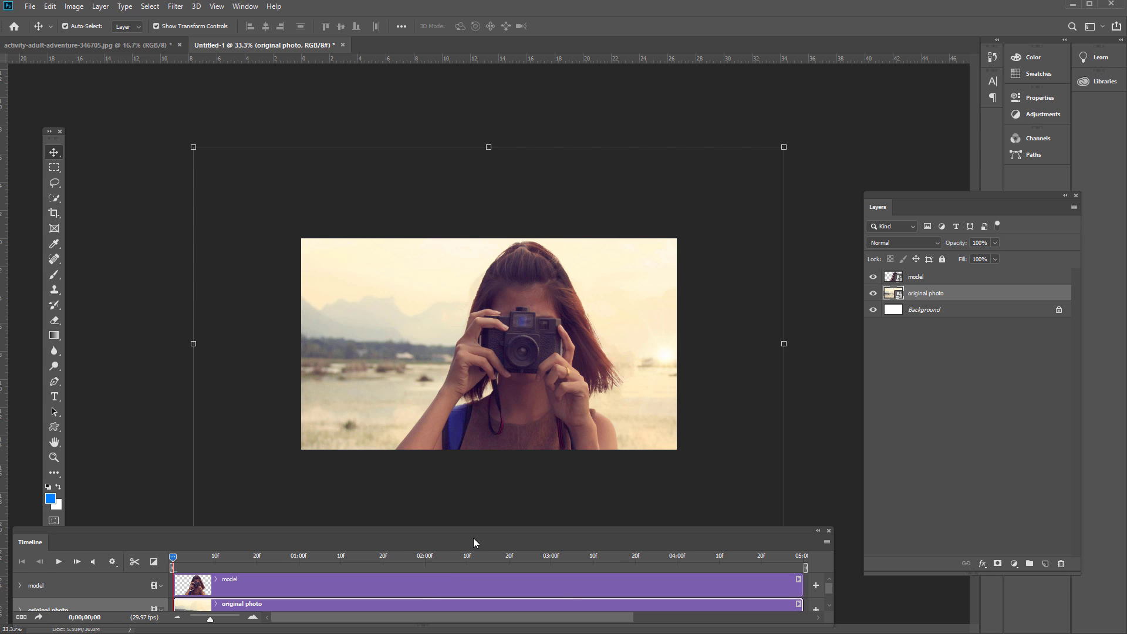
left_click_drag(476, 530, 495, 493)
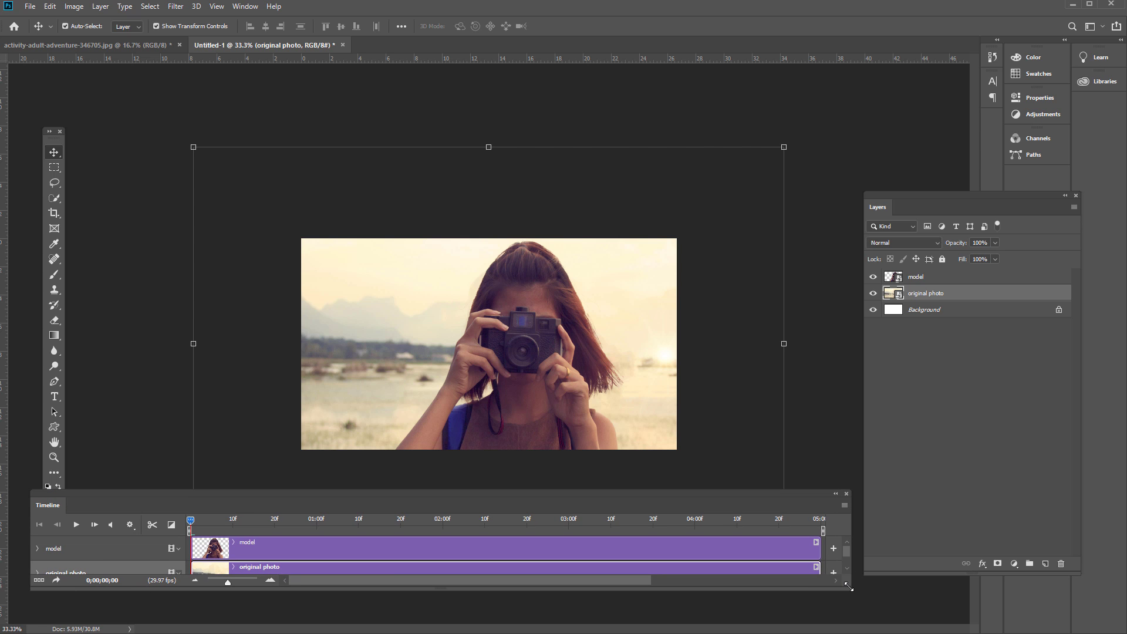
left_click_drag(848, 585, 885, 631)
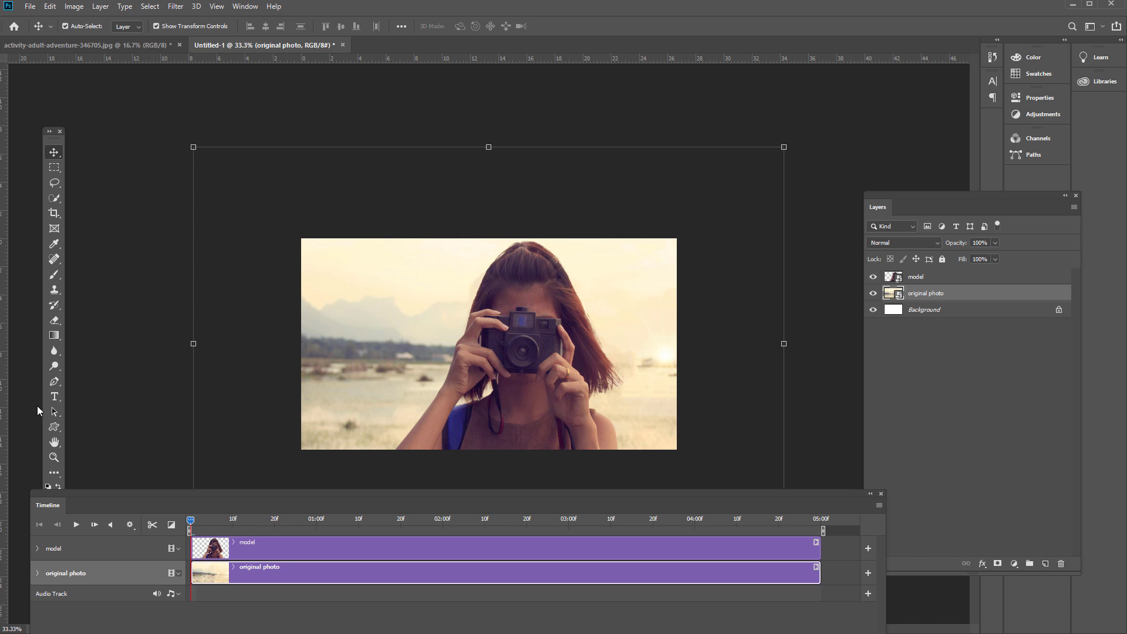
- Add Transform keyframes to the original photo track at the start and at the end of the timeline
left_click(37, 573)
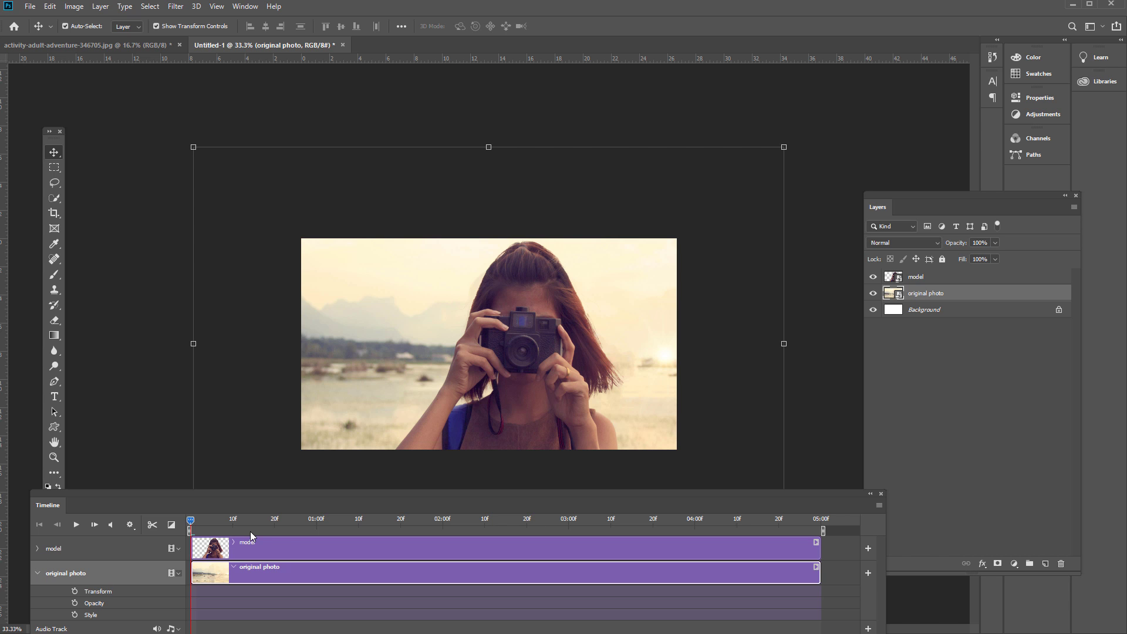
key("space")
left_click(190, 520)
left_click(75, 591)
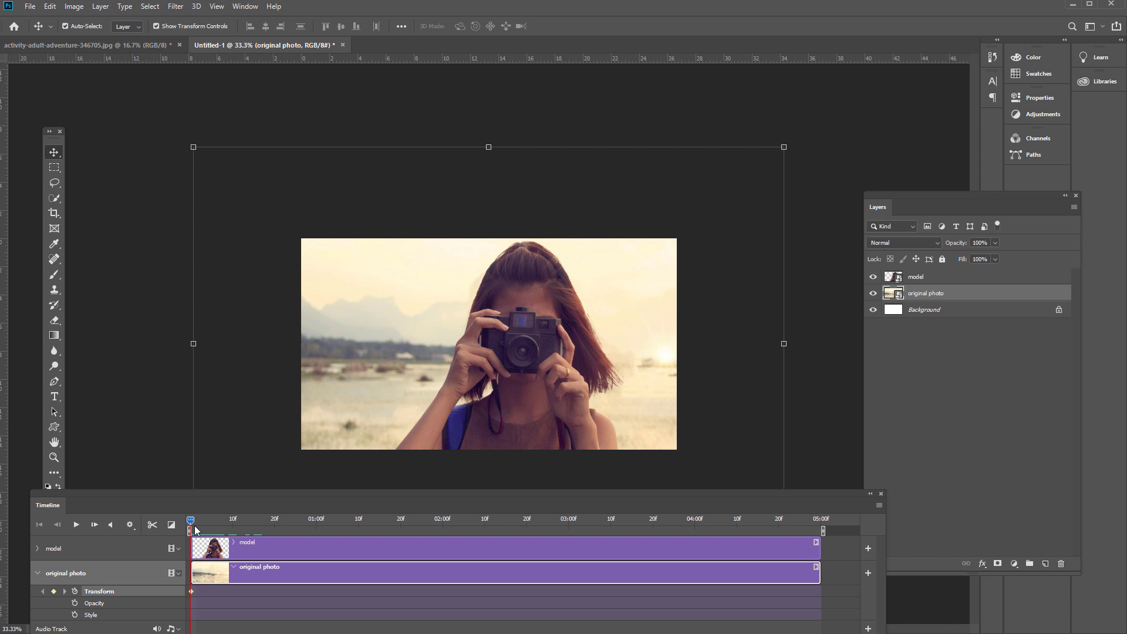
left_click_drag(190, 523, 840, 529)
- At the timeline's first frame, scale the original photo layer down to about 65% around the canvas centre
left_click_drag(816, 520, 96, 546)
left_click_drag(194, 147, 388, 320)
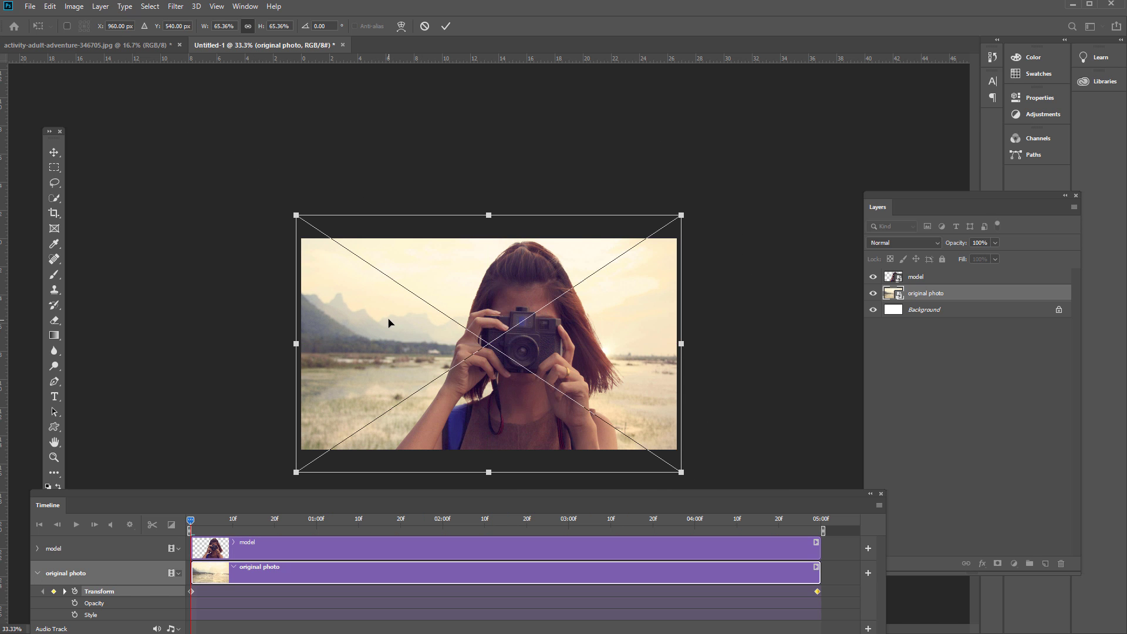
mouse_move(682, 474)
left_mouse_down()
mouse_move(687, 464)
mouse_move(681, 471)
left_mouse_up()
left_click_drag(339, 270, 346, 282)
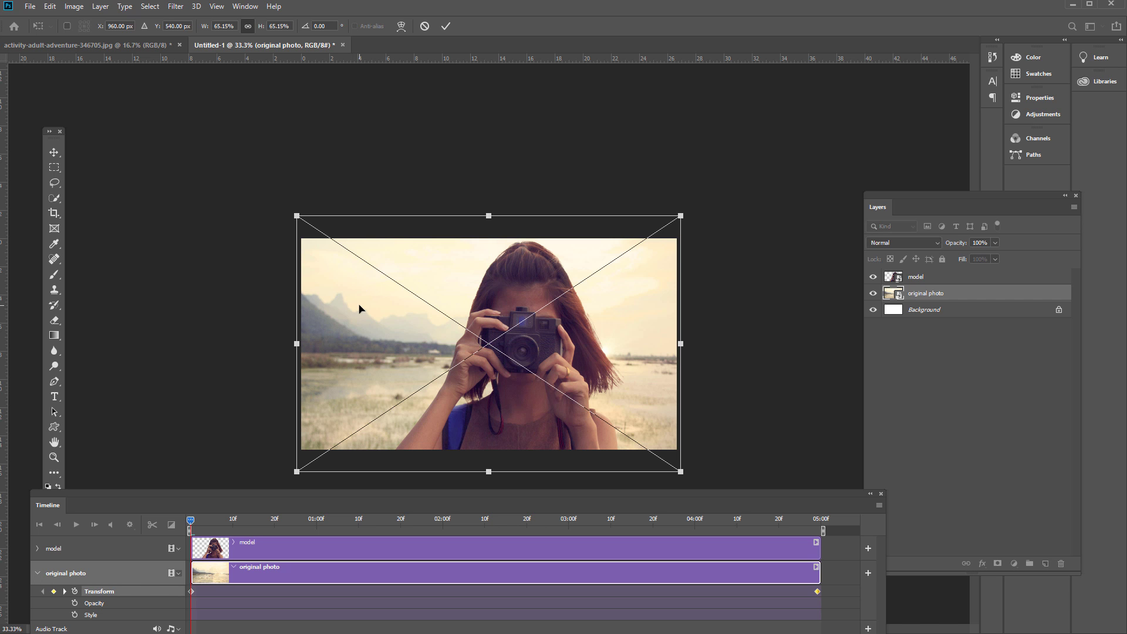
key("Return")
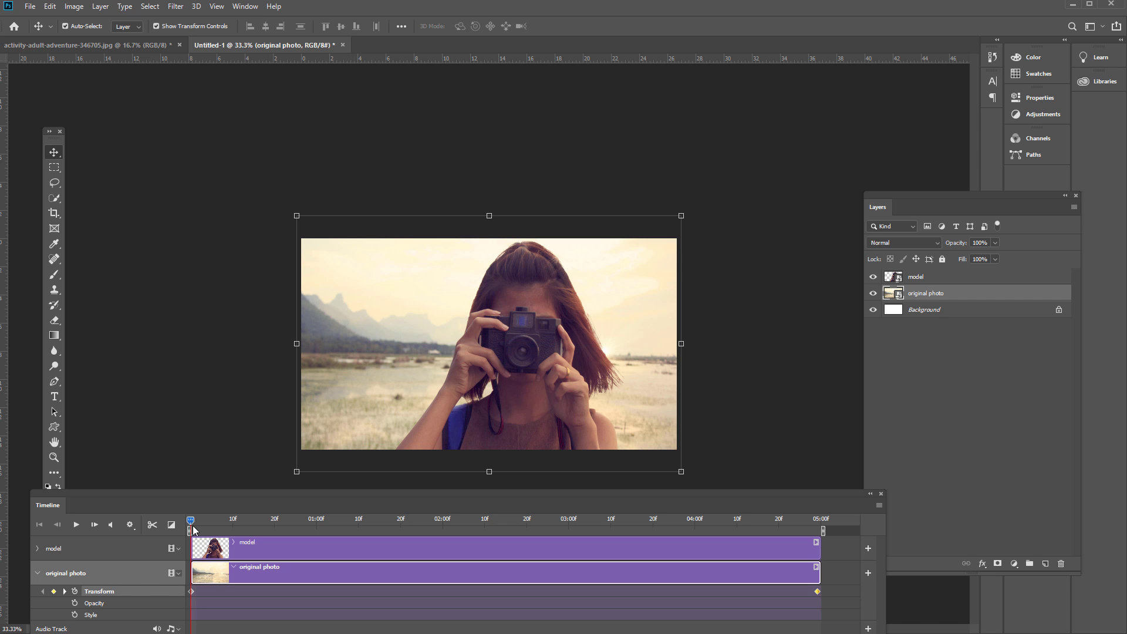
- At the timeline's last frame, scale the original photo layer down to about 73% and reposition it to still cover the canvas
left_click_drag(191, 522, 211, 522)
left_click_drag(509, 533, 834, 533)
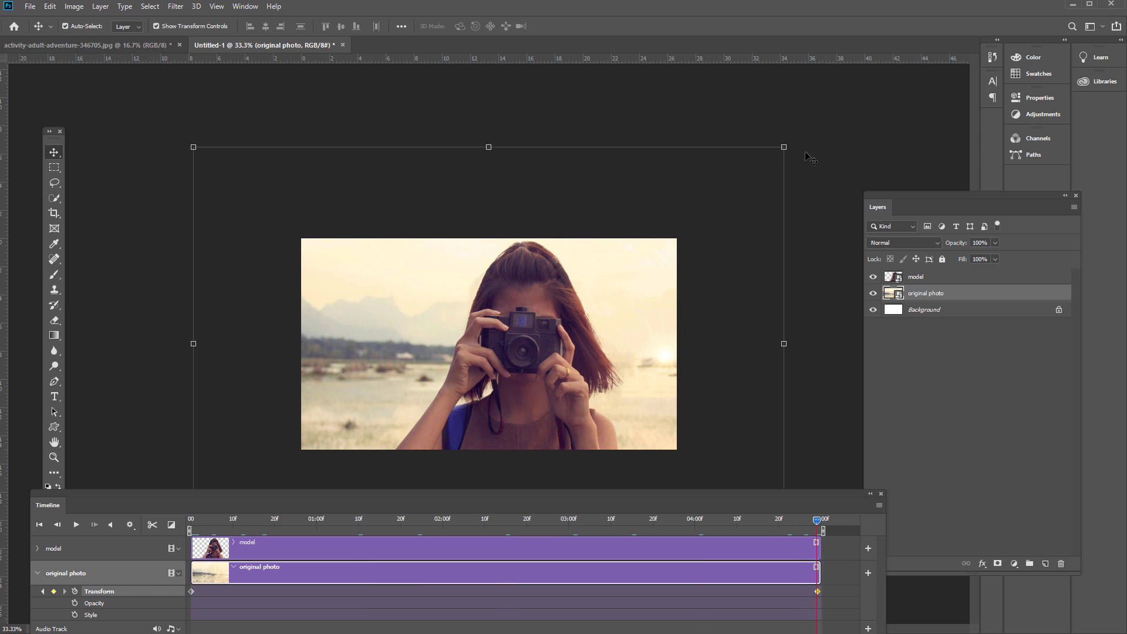
left_click_drag(785, 143, 714, 187)
left_click_drag(613, 290, 626, 235)
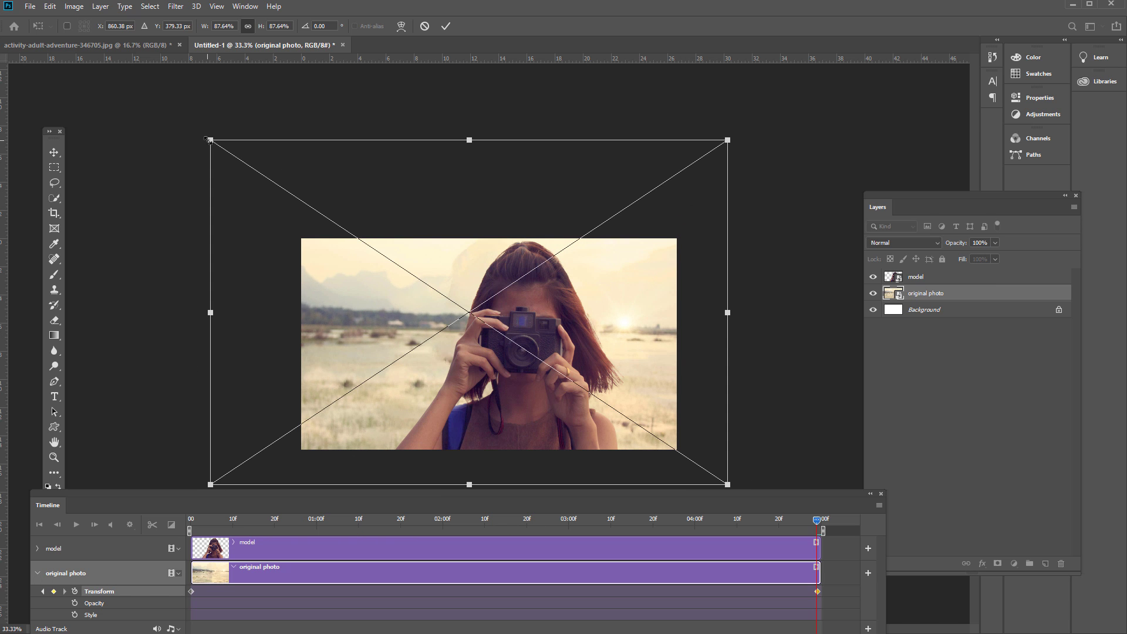
left_click_drag(210, 139, 327, 219)
left_click_drag(364, 294, 330, 261)
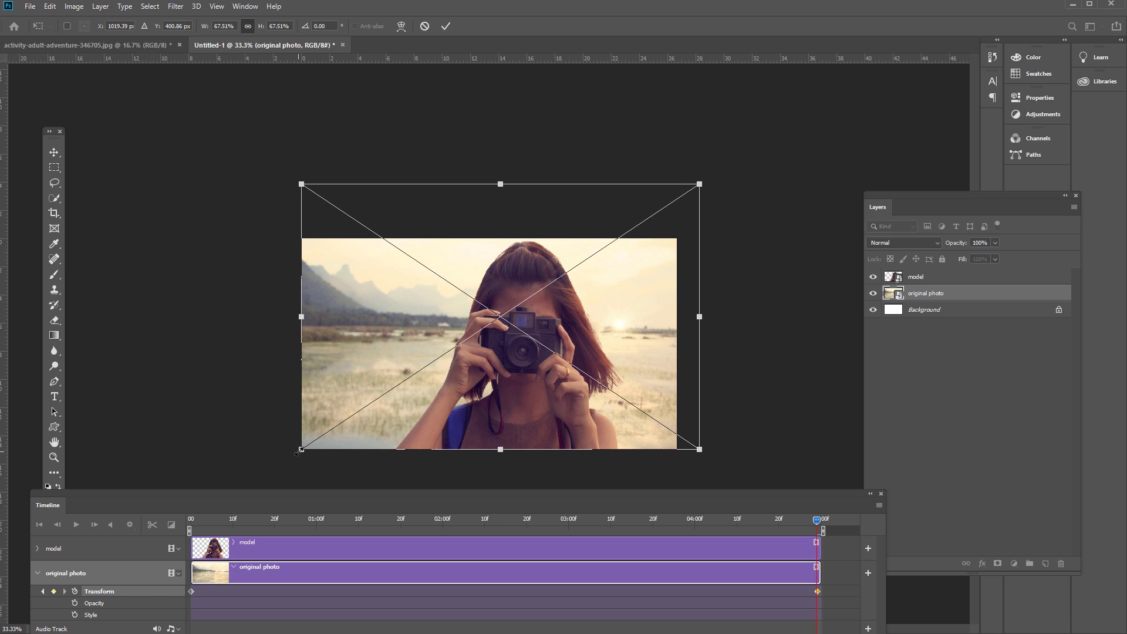
left_click_drag(299, 450, 264, 472)
left_click_drag(304, 428, 321, 426)
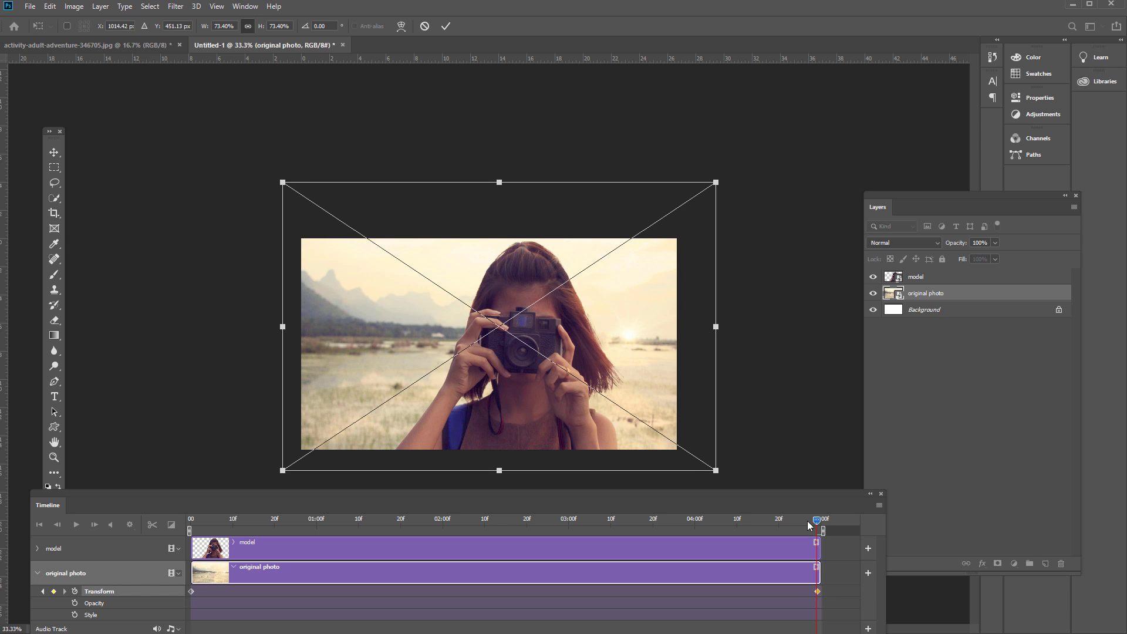
key("Return")
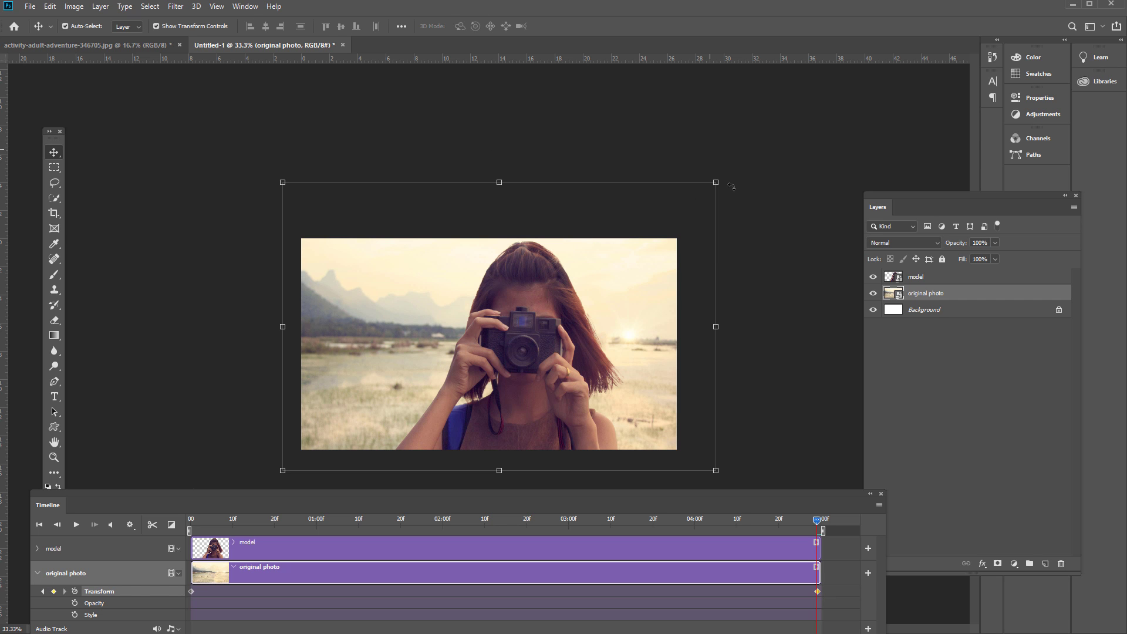
- Shift the original photo's end Transform keyframe slightly later, then enlarge the layer to about 75% and nudge it down
left_click_drag(818, 520, 31, 574)
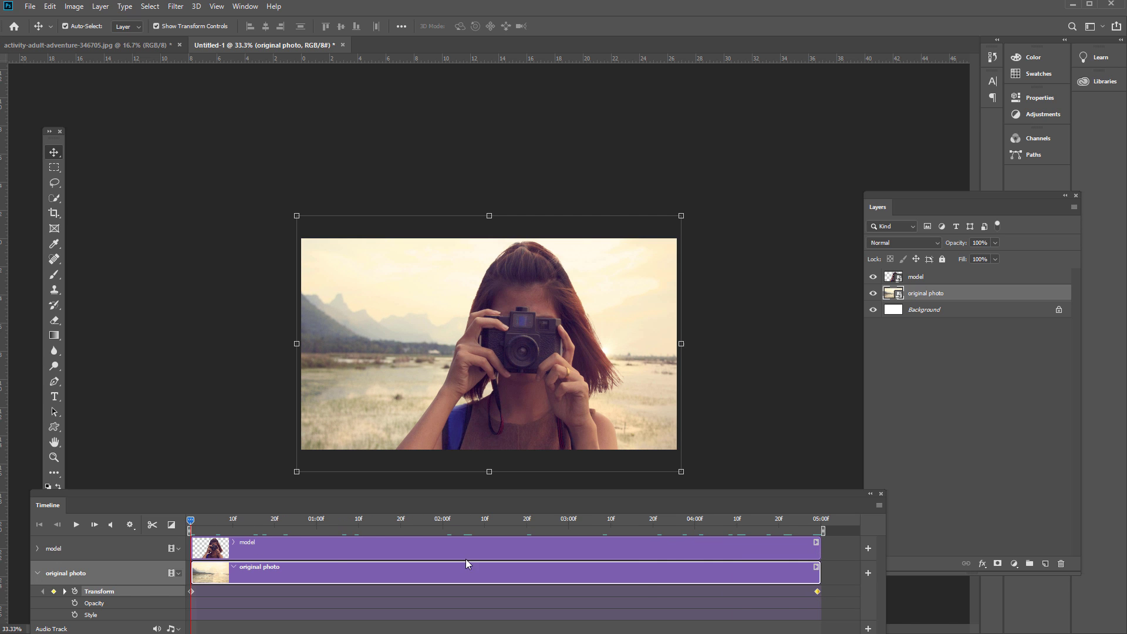
left_click(817, 525)
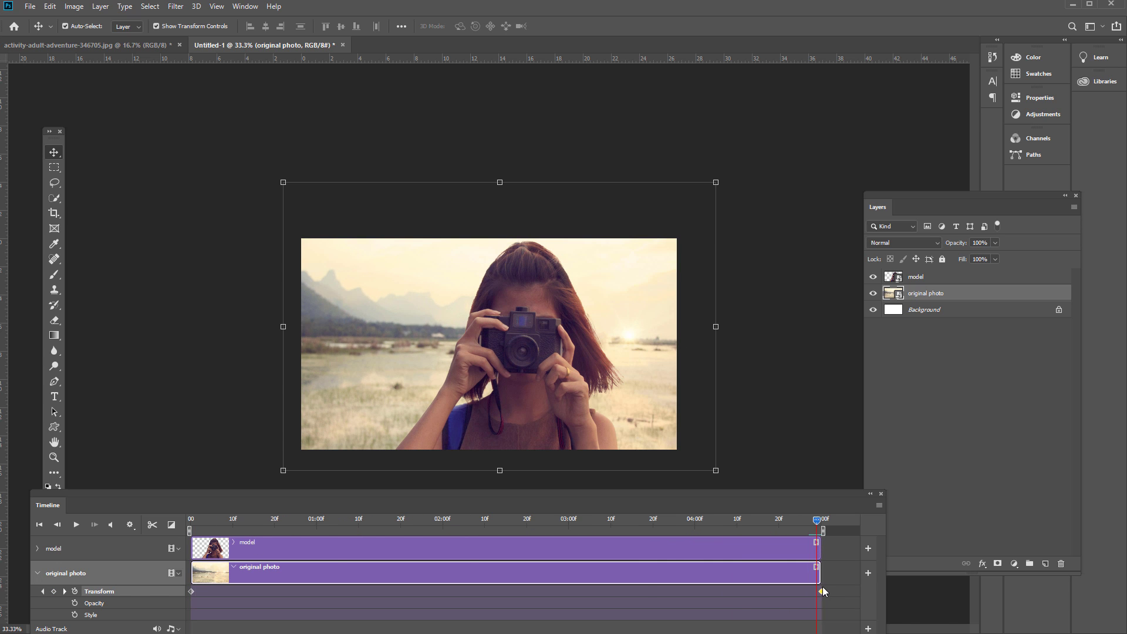
left_click_drag(817, 592, 821, 592)
left_click_drag(715, 183, 726, 177)
left_click_drag(693, 252, 684, 263)
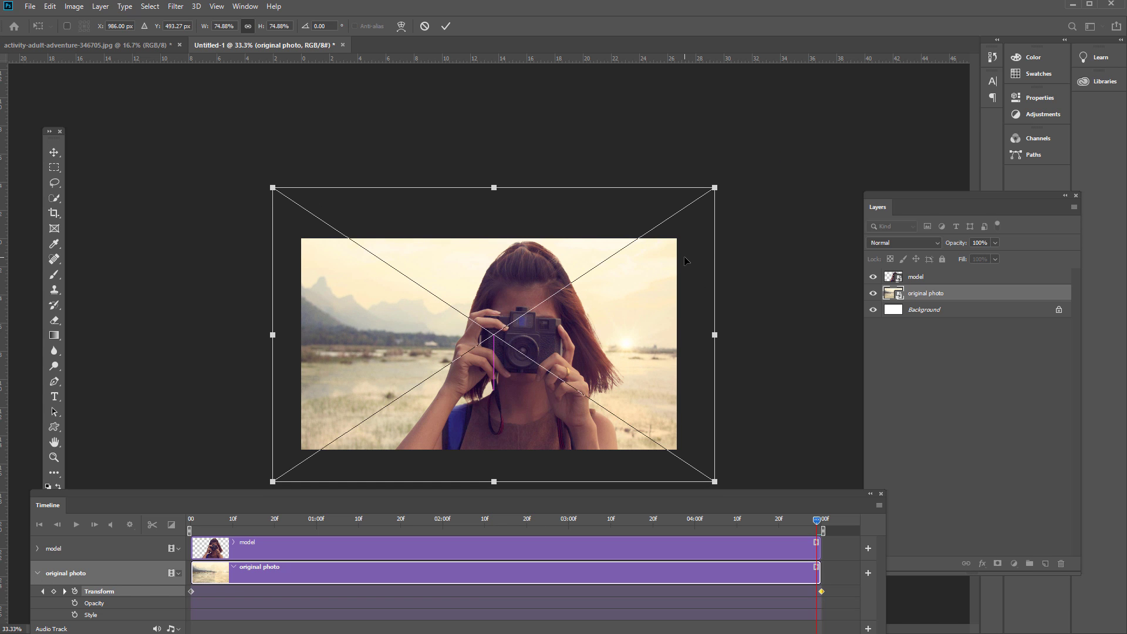
key("Return")
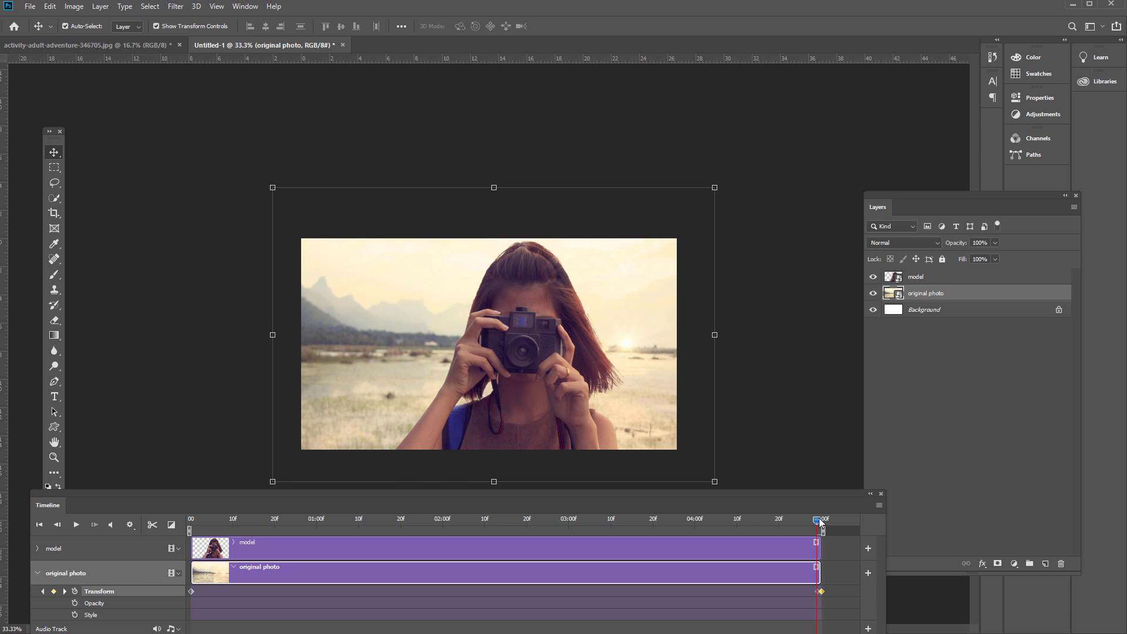
- At the timeline's first frame, add a Transform keyframe to the model track and scale the model to about 88%, centred horizontally
left_click_drag(801, 520, 762, 543)
key("Home")
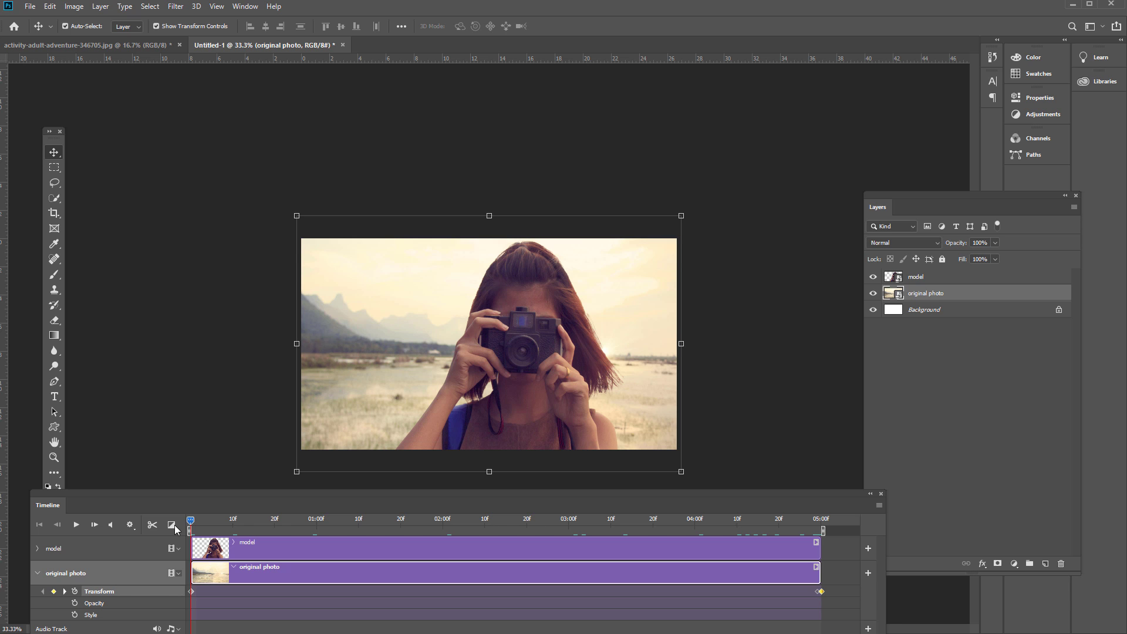
left_click(37, 549)
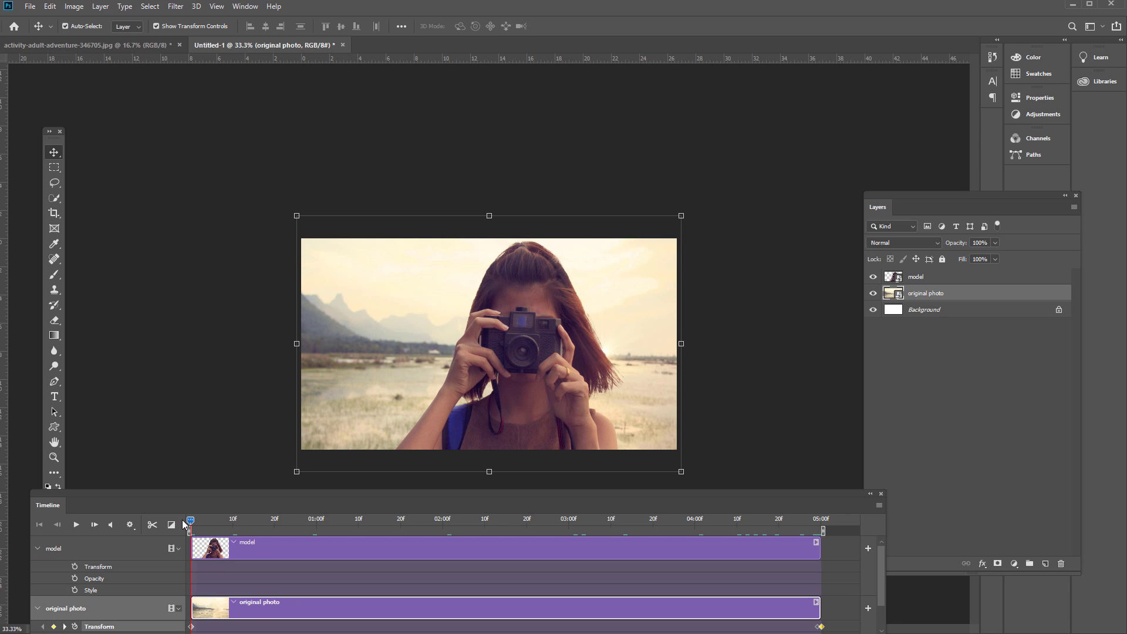
left_click(75, 567)
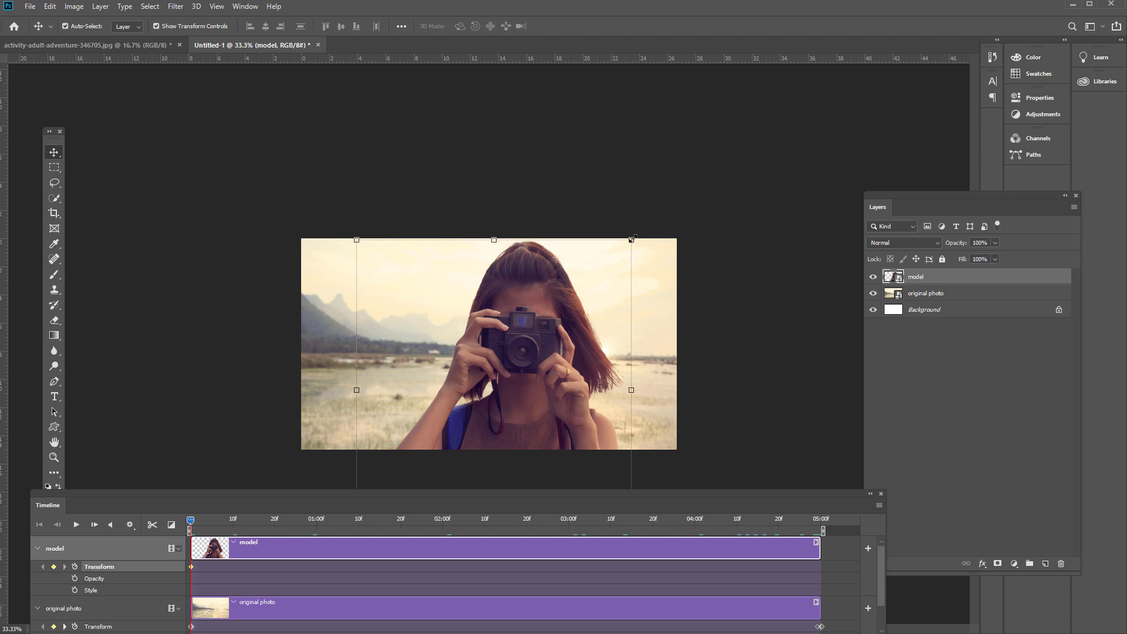
left_click_drag(632, 239, 597, 274)
left_click_drag(565, 367, 580, 329)
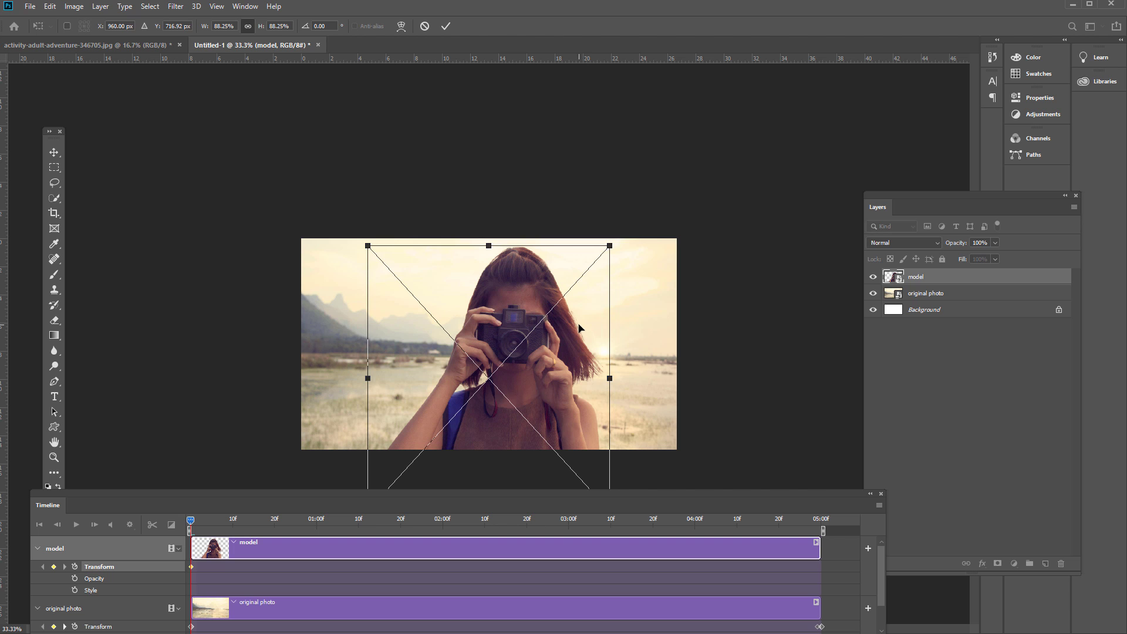
key("Return")
- At the timeline's last frame, add a Transform keyframe to the model track and scale the model down slightly, its body still reaching the canvas's lower edge
left_click_drag(190, 520, 397, 520)
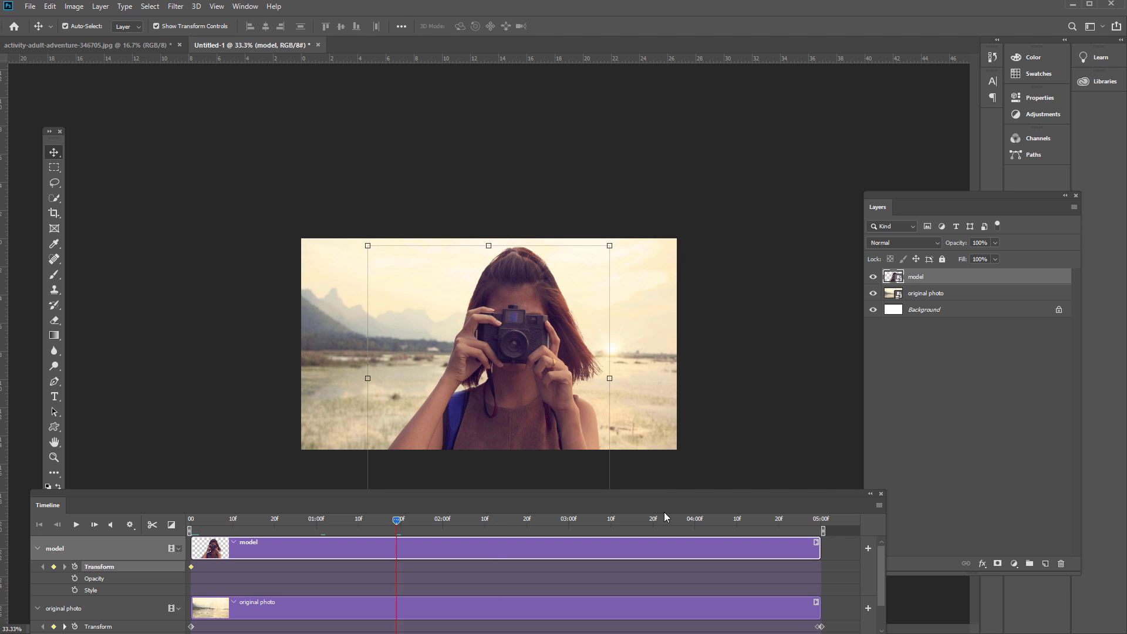
left_click_drag(666, 519, 839, 532)
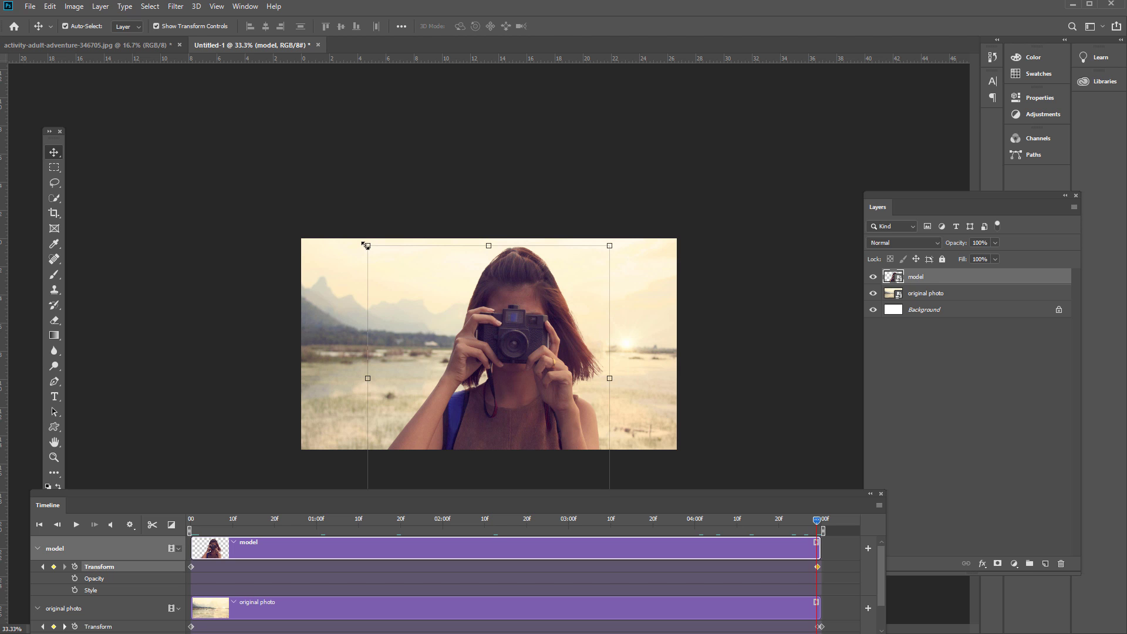
left_click_drag(367, 246, 393, 273)
left_click_drag(561, 396, 545, 380)
key("Return")
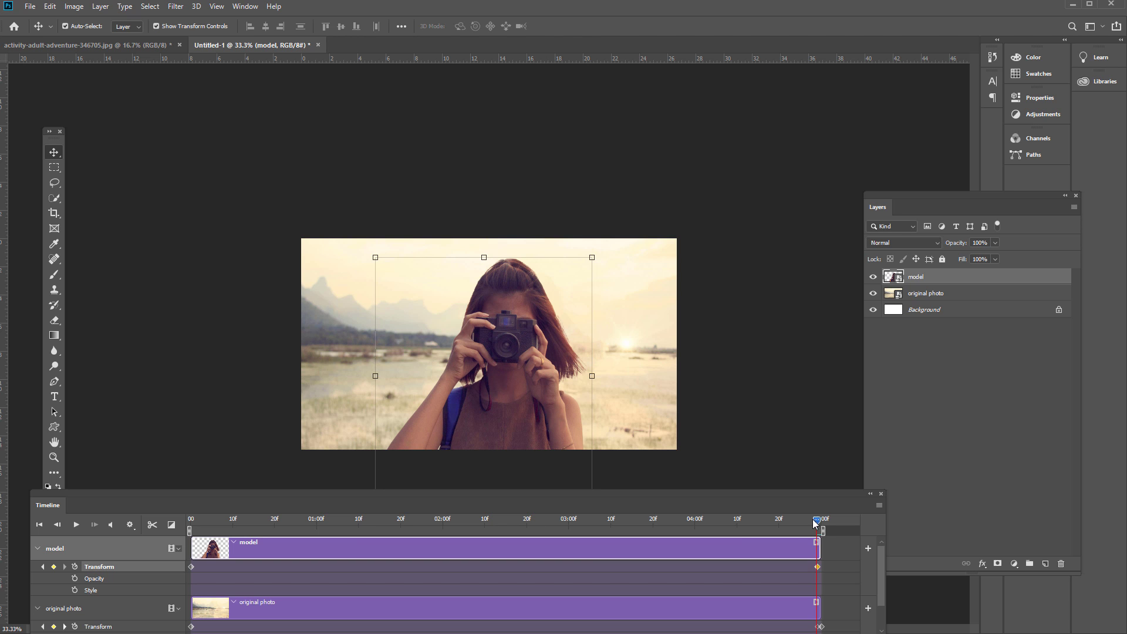
- Scrub through and play back the timeline at larger magnification to check the model moving against the background
left_click_drag(815, 519, 175, 580)
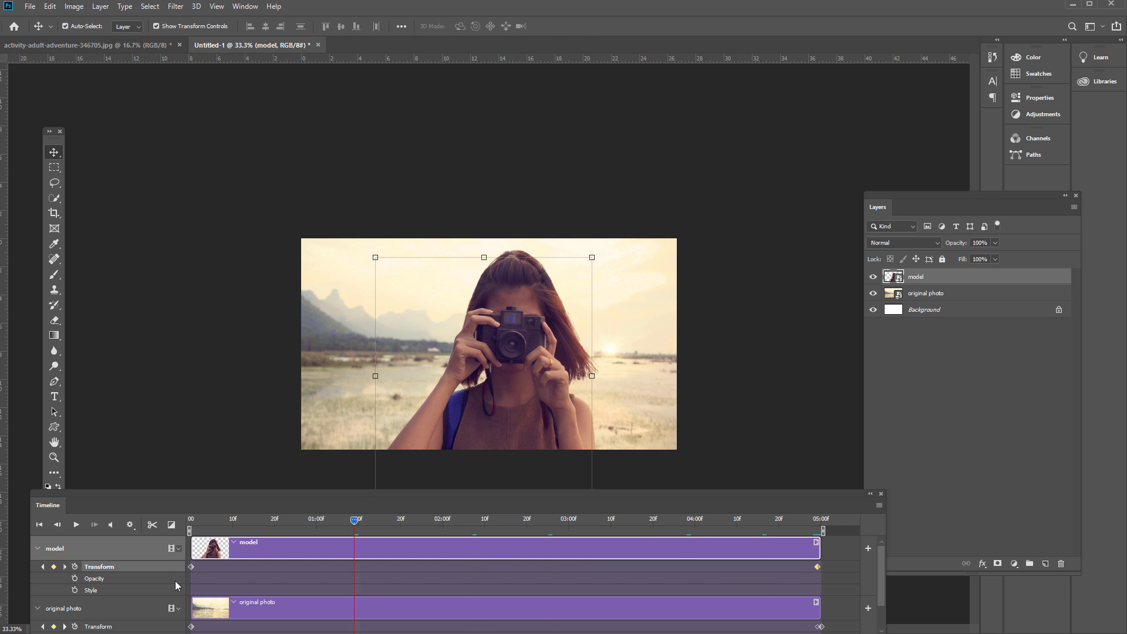
key("space")
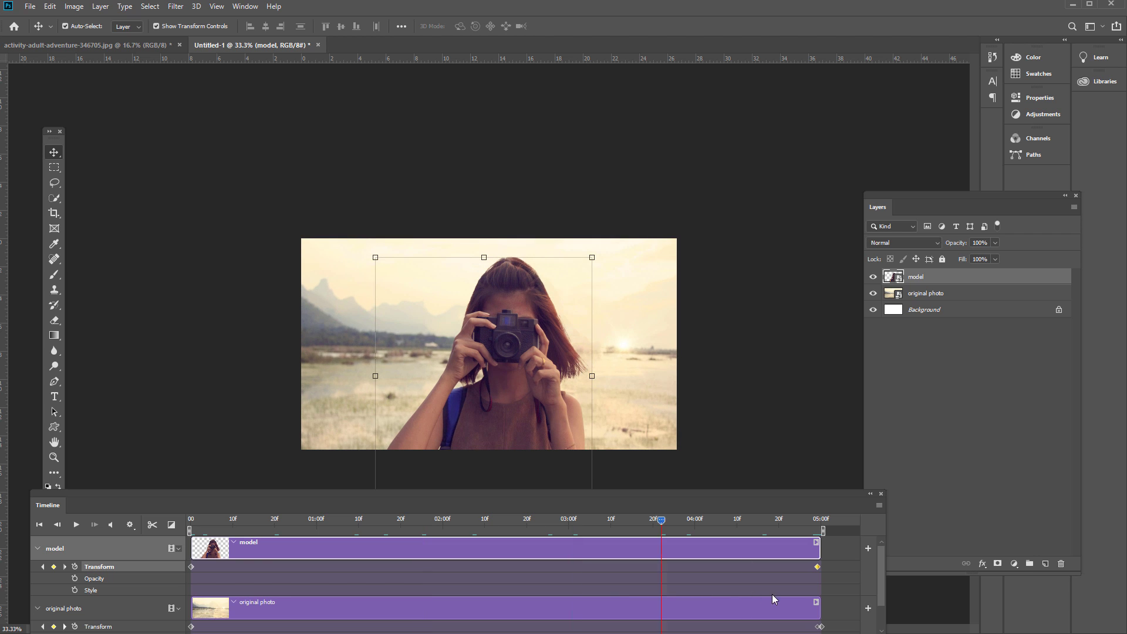
left_click(77, 527)
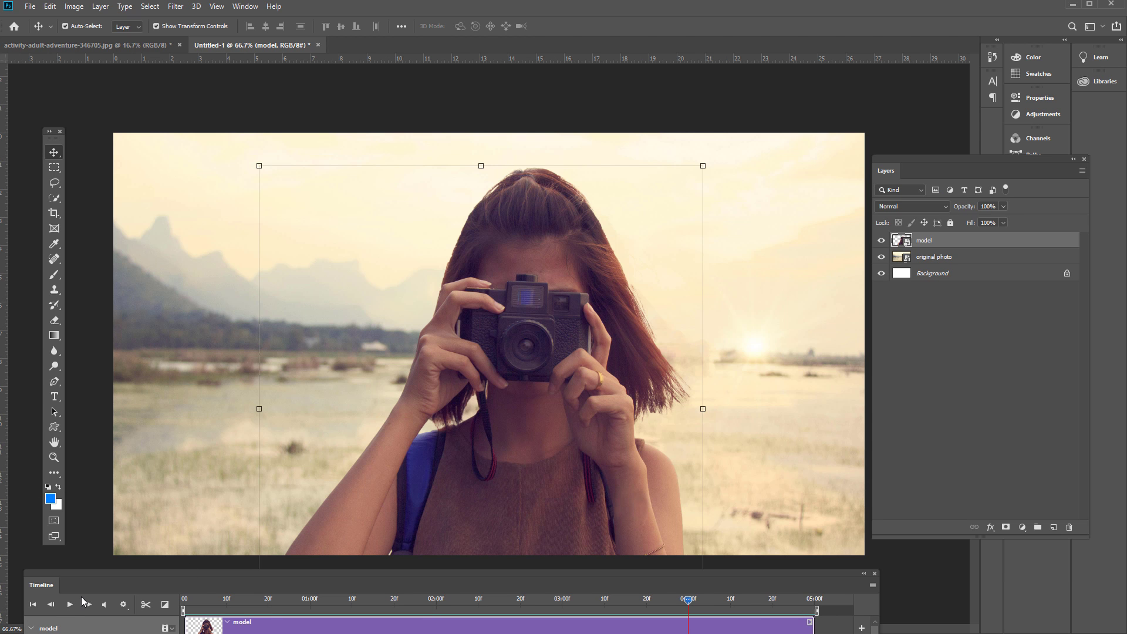
left_click(71, 605)
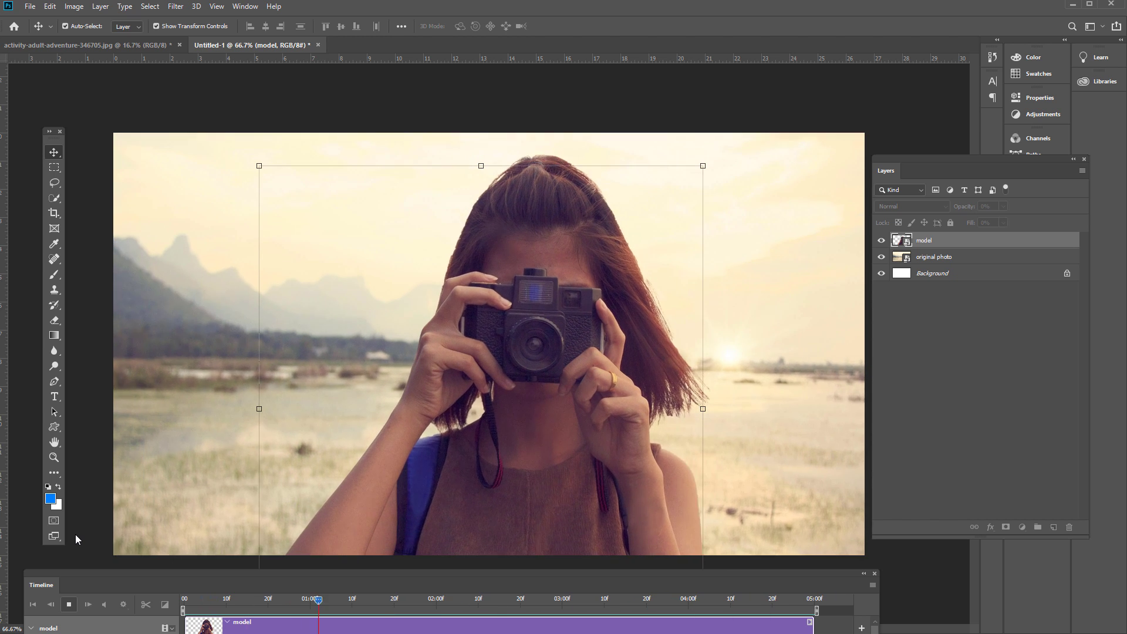
key("space")
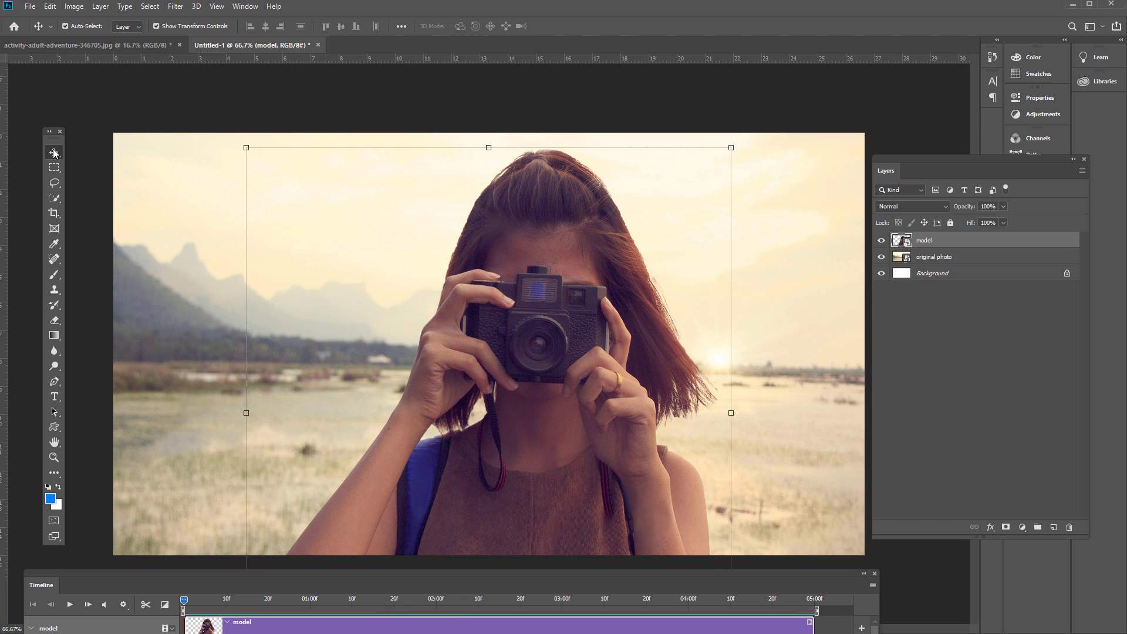
- Render all frames to parallax.mp4 in the Parallax Effect folder as H.264, High Quality, at 1920 x 1080
left_click(30, 7)
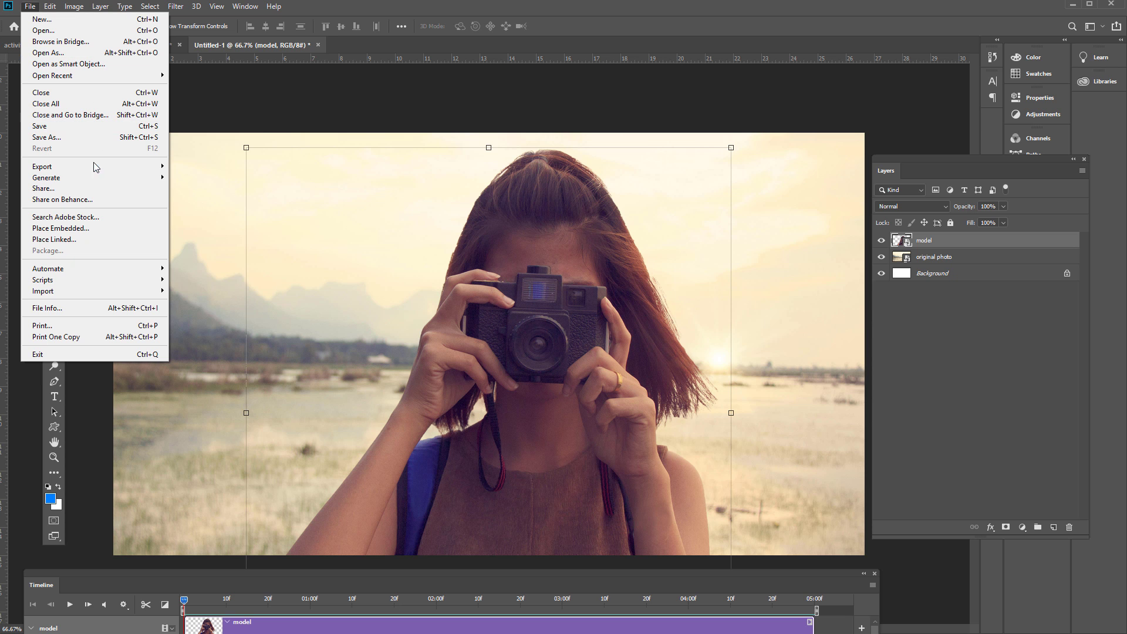
mouse_move(140, 167)
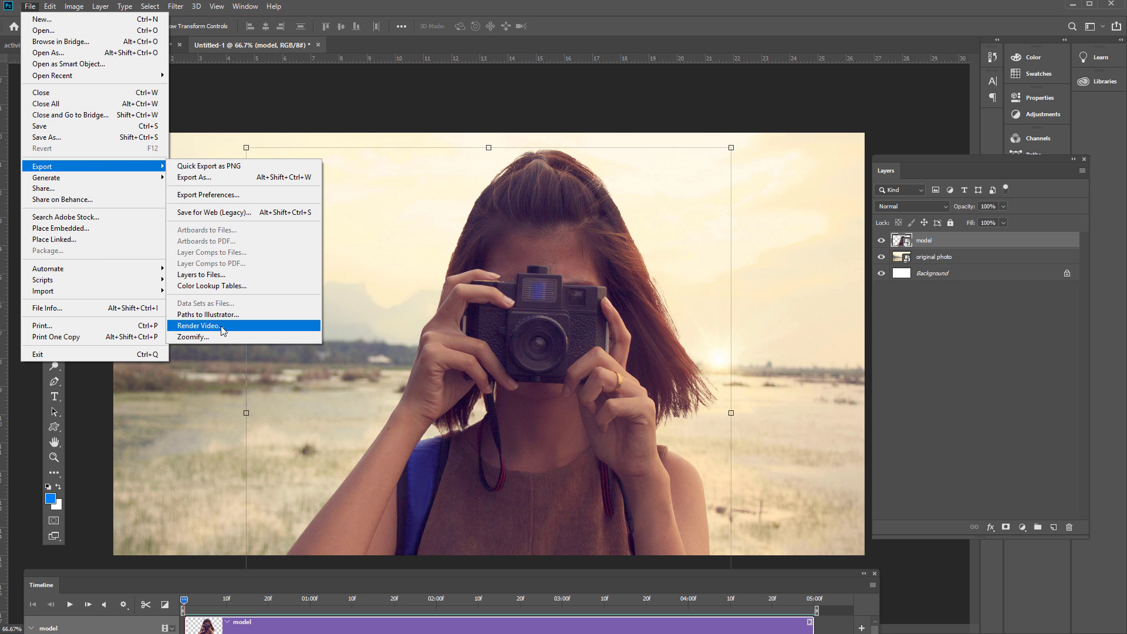
left_click(874, 586)
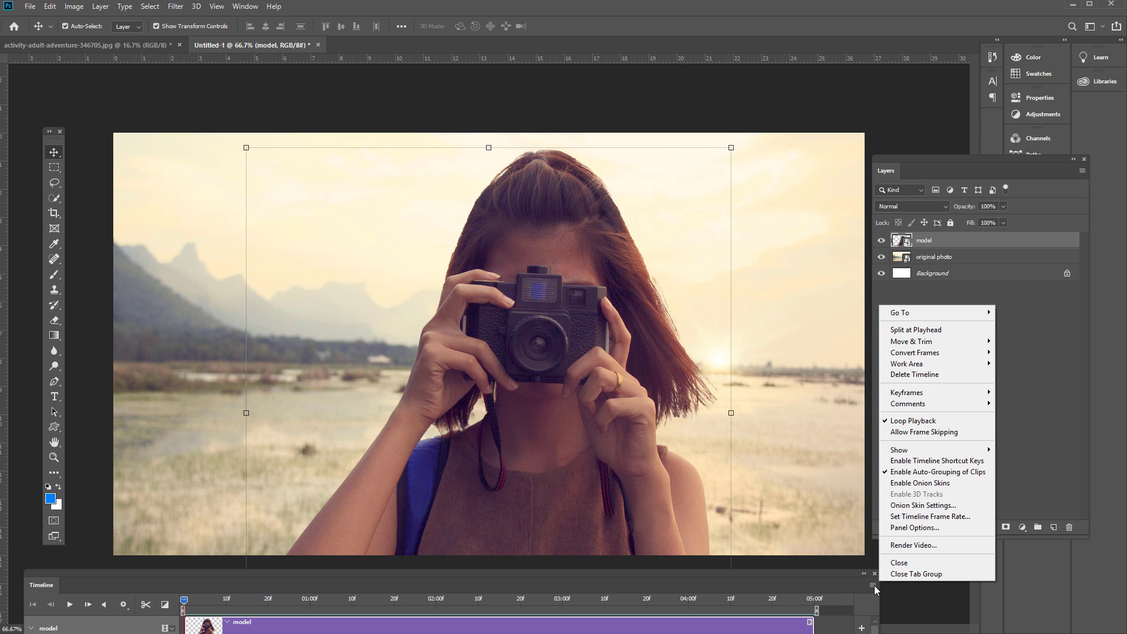
left_click(914, 545)
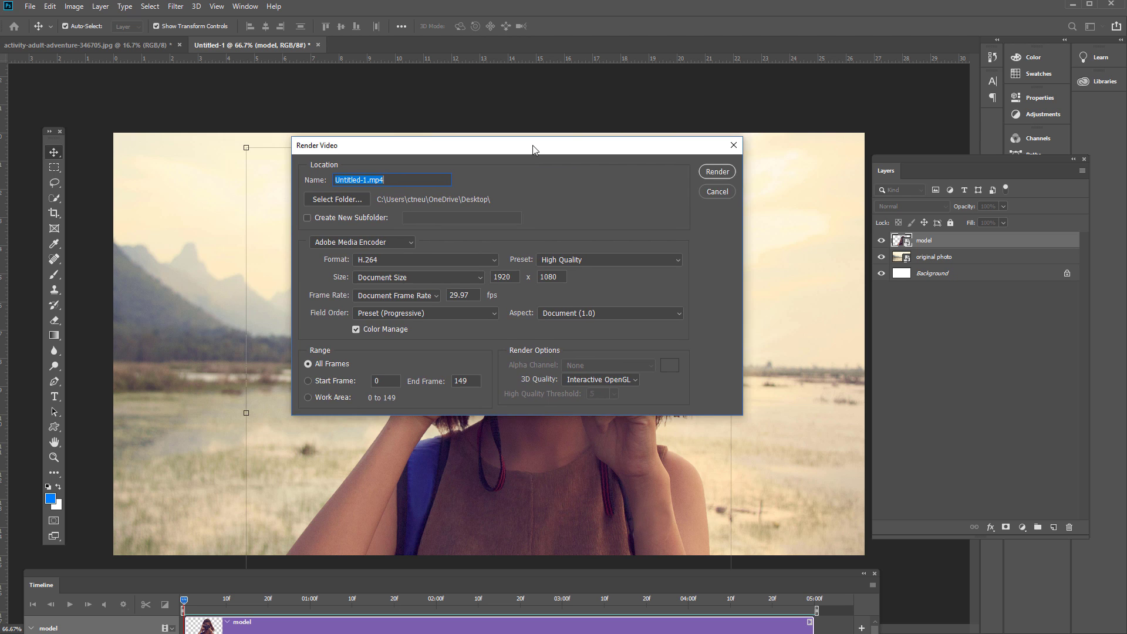
left_click_drag(528, 147, 947, 78)
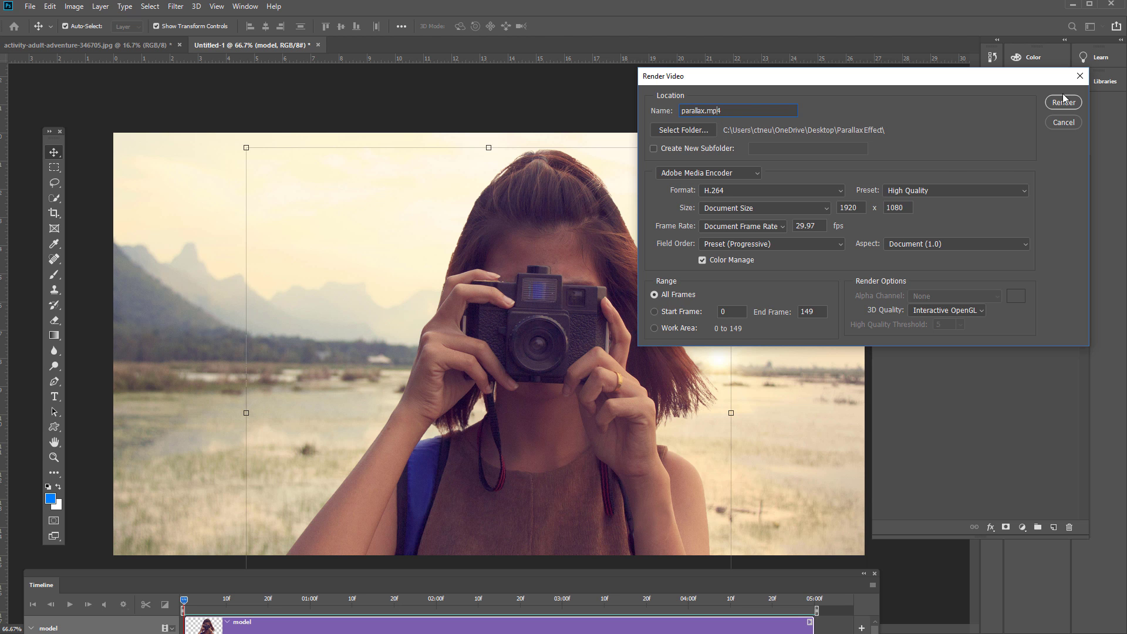
left_click(1063, 102)
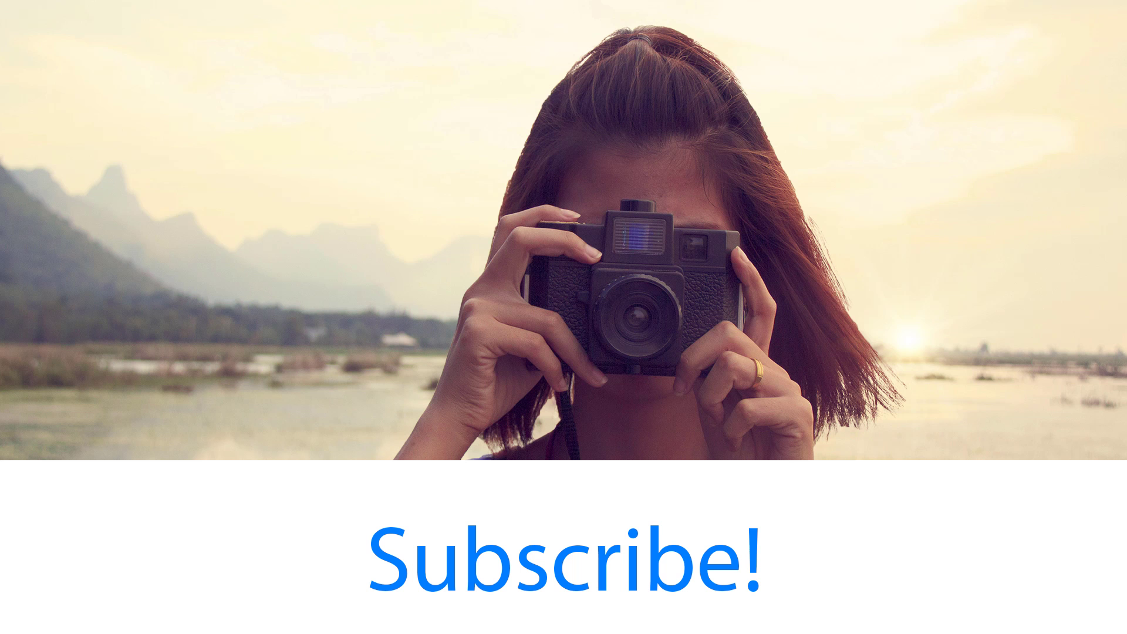